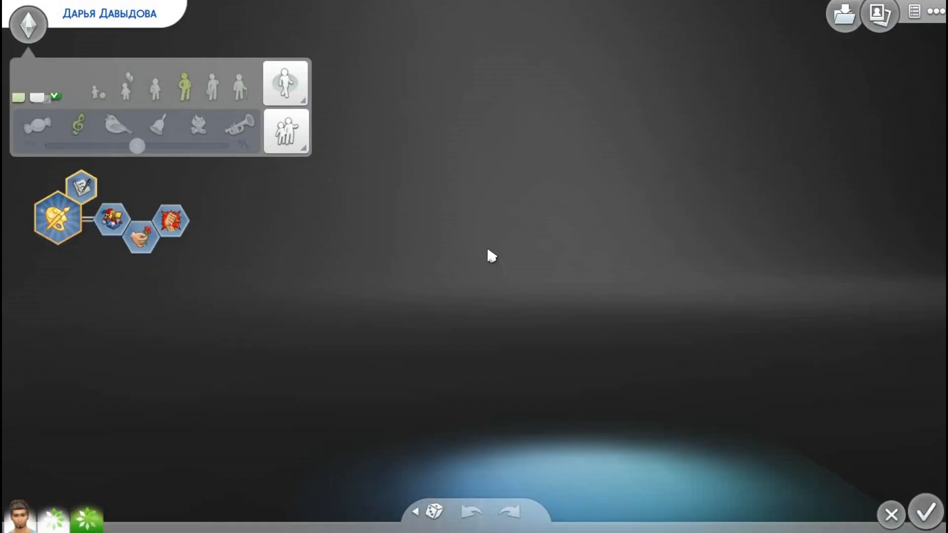
# Collapse the character's age and voice details panel in The Sims 4
pyautogui.click(36, 34)
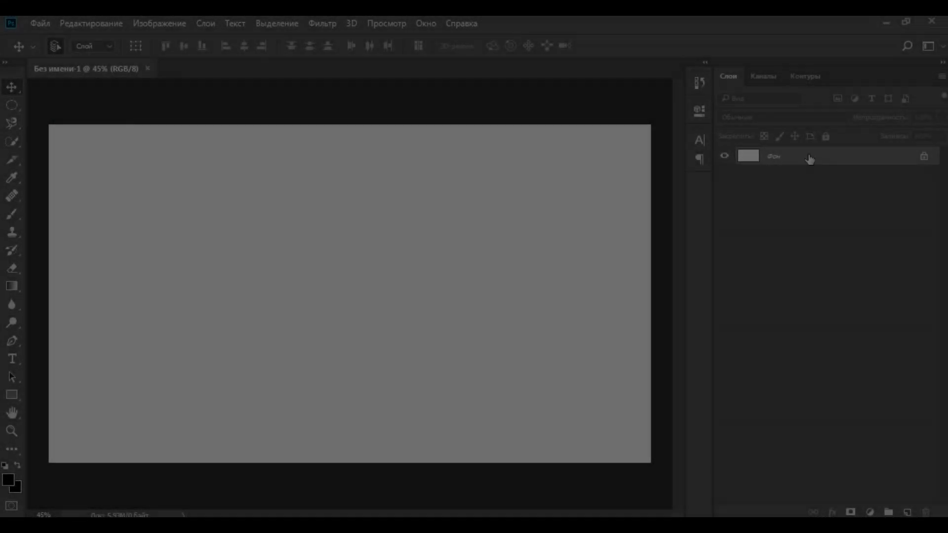
pyautogui.rightClick(808, 157)
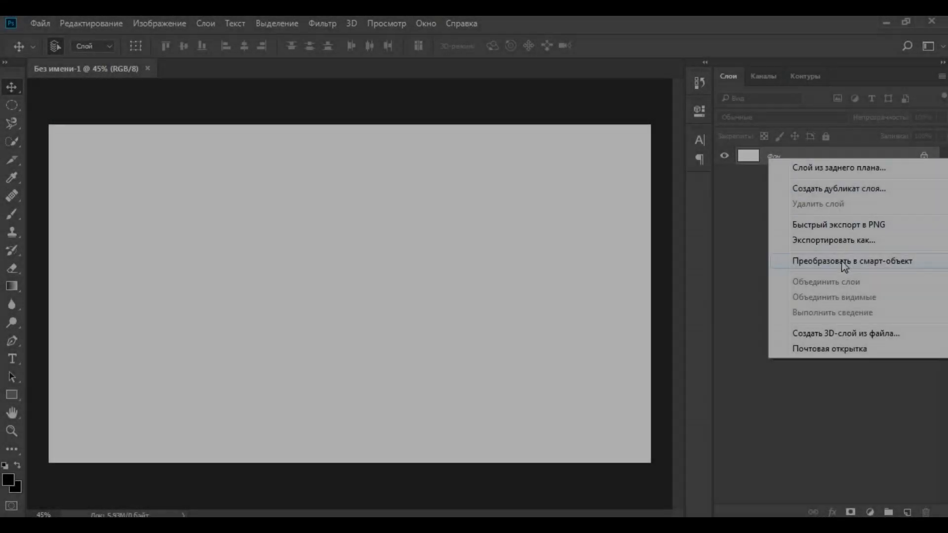
pyautogui.click(842, 261)
pyautogui.moveTo(545, 345); pyautogui.dragTo(288, 313)
pyautogui.moveTo(434, 316); pyautogui.dragTo(496, 297)
pyautogui.press('Return')
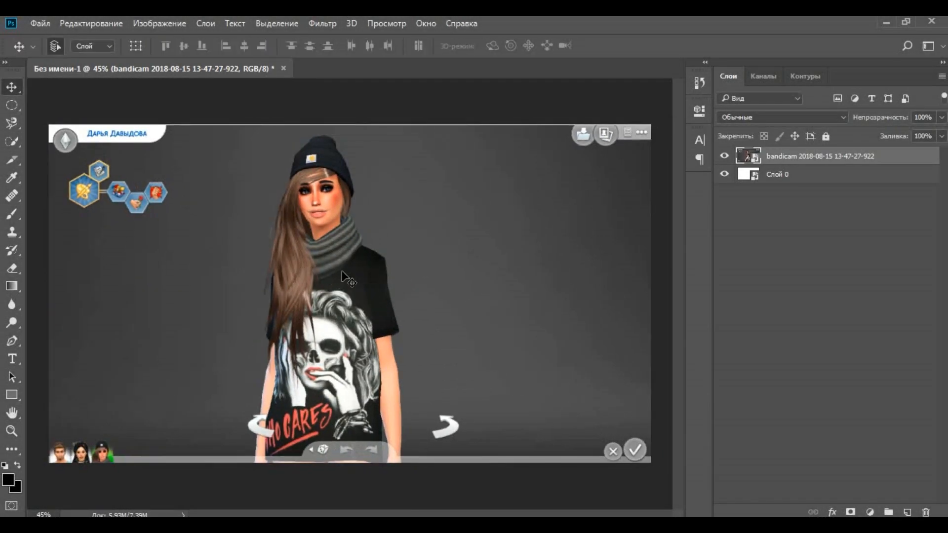
# Erase the wide areas of game background around the girl with a large eraser, stepping back the last strokes
pyautogui.press('e')
pyautogui.moveTo(148, 162)
pyautogui.mouseDown()
pyautogui.moveTo(73, 363)
pyautogui.moveTo(169, 197)
pyautogui.mouseUp()
pyautogui.moveTo(519, 267)
pyautogui.mouseDown()
pyautogui.moveTo(649, 446)
pyautogui.moveTo(401, 143)
pyautogui.moveTo(453, 360)
pyautogui.moveTo(182, 439)
pyautogui.moveTo(430, 436)
pyautogui.mouseUp()
pyautogui.click(99, 23)
pyautogui.click(105, 60)
pyautogui.click(105, 25)
pyautogui.click(104, 60)
# Set the eraser size to 100 px and erase the remaining grey background closer to the girl's outline
pyautogui.click(71, 46)
pyautogui.moveTo(109, 91); pyautogui.dragTo(89, 89)
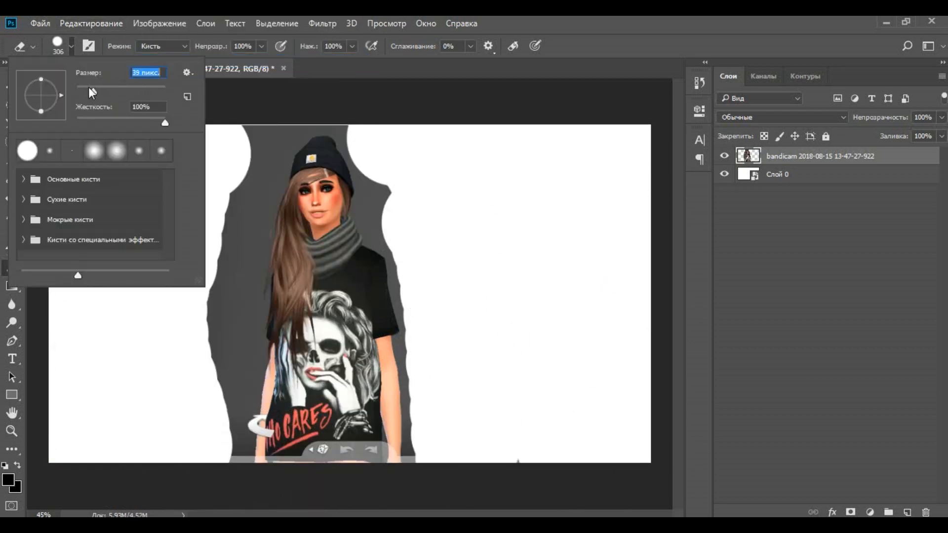
pyautogui.write('100')
pyautogui.press('Return')
pyautogui.moveTo(232, 427)
pyautogui.mouseDown()
pyautogui.moveTo(414, 425)
pyautogui.moveTo(233, 416)
pyautogui.moveTo(327, 118)
pyautogui.moveTo(246, 251)
pyautogui.moveTo(376, 177)
pyautogui.moveTo(192, 406)
pyautogui.mouseUp()
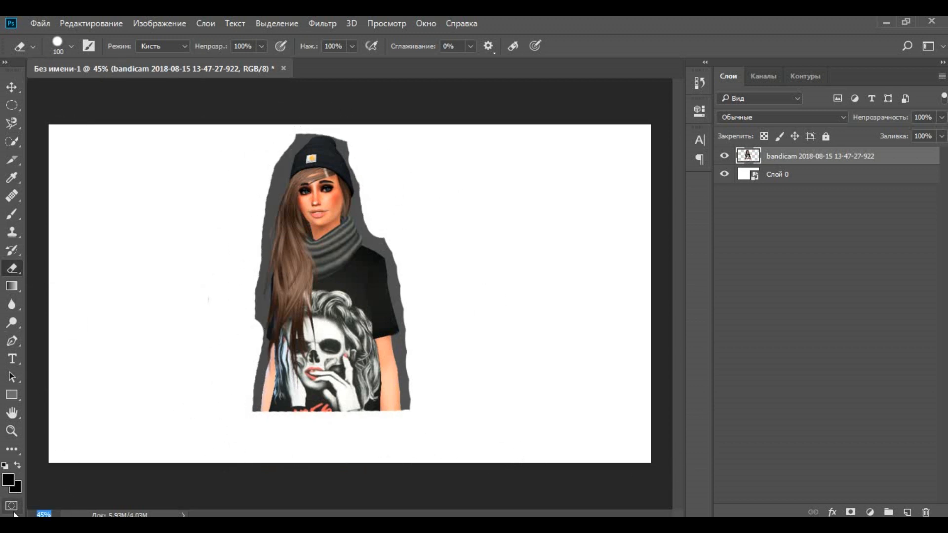
pyautogui.write('60')
pyautogui.press('Return')
pyautogui.moveTo(406, 223); pyautogui.dragTo(437, 321)
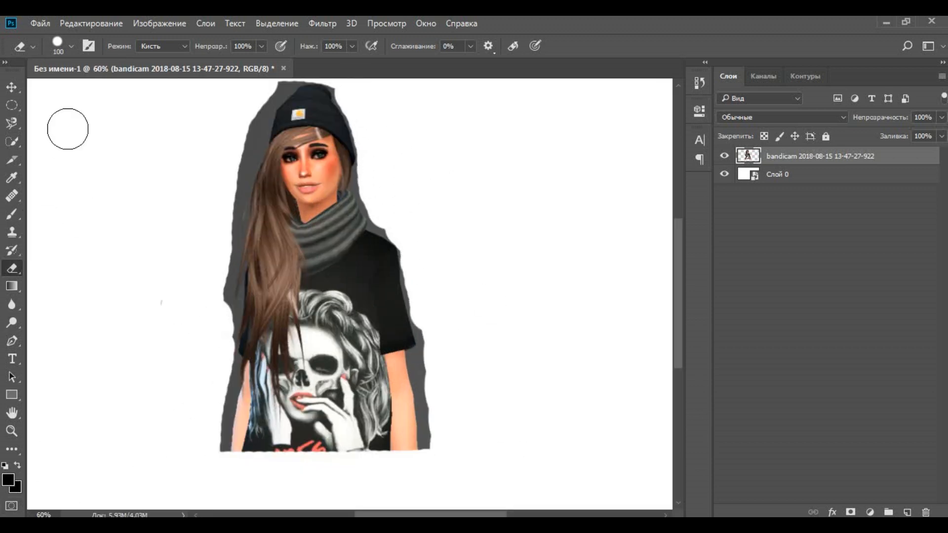
# Set the eraser size to 15 px and erase the grey strip along the T-shirt sleeve and arm opposite the hair
pyautogui.click(71, 46)
pyautogui.moveTo(92, 89); pyautogui.dragTo(82, 89)
pyautogui.moveTo(51, 515); pyautogui.dragTo(8, 497)
pyautogui.write('80')
pyautogui.press('Return')
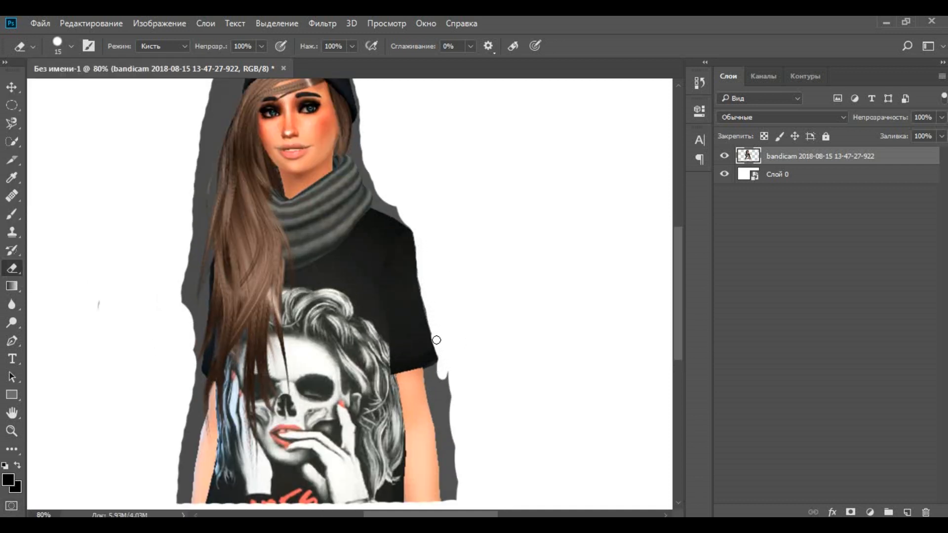
pyautogui.moveTo(431, 382); pyautogui.dragTo(448, 428)
pyautogui.moveTo(677, 304); pyautogui.dragTo(677, 337)
pyautogui.moveTo(454, 385); pyautogui.dragTo(445, 399)
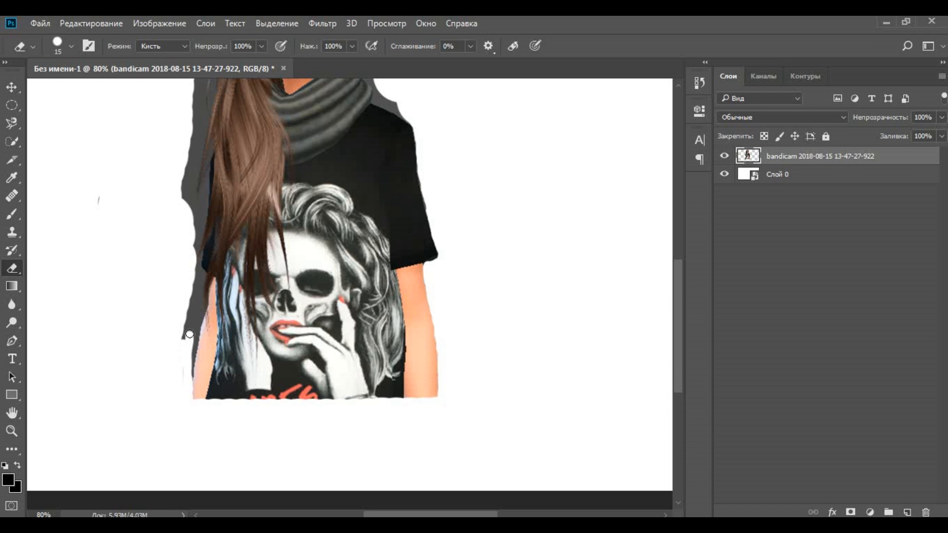
# Erase the grey background along the shoulder, scarf and both sides of the beanie
pyautogui.scroll(5, 189, 335)
pyautogui.scroll(3, 267, 362)
pyautogui.scroll(3, 351, 292)
pyautogui.moveTo(378, 365); pyautogui.dragTo(394, 378)
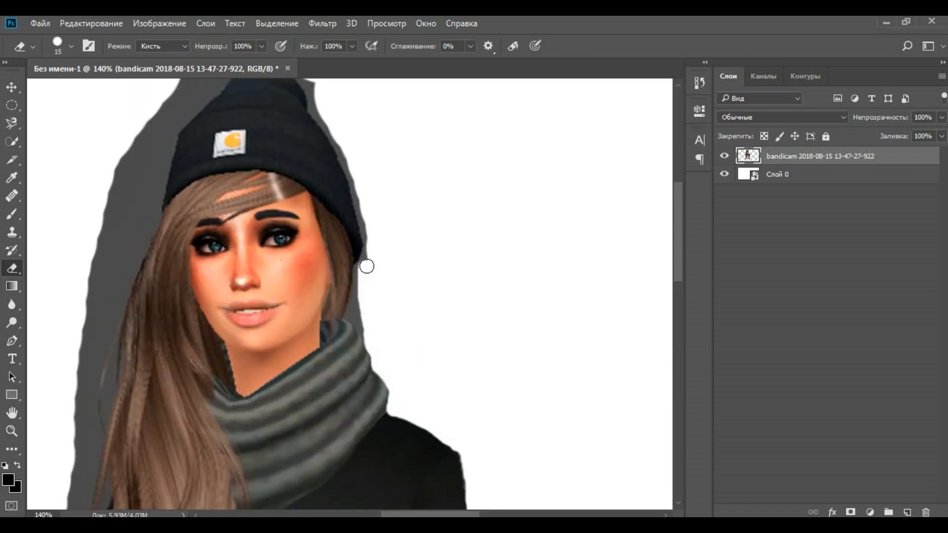
pyautogui.scroll(3, 398, 296)
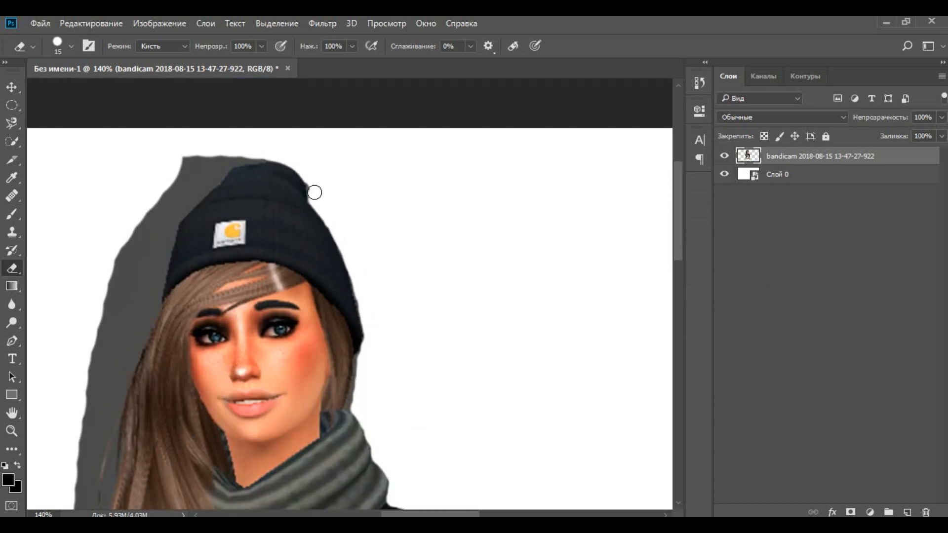
pyautogui.hscroll(-6, 356, 388)
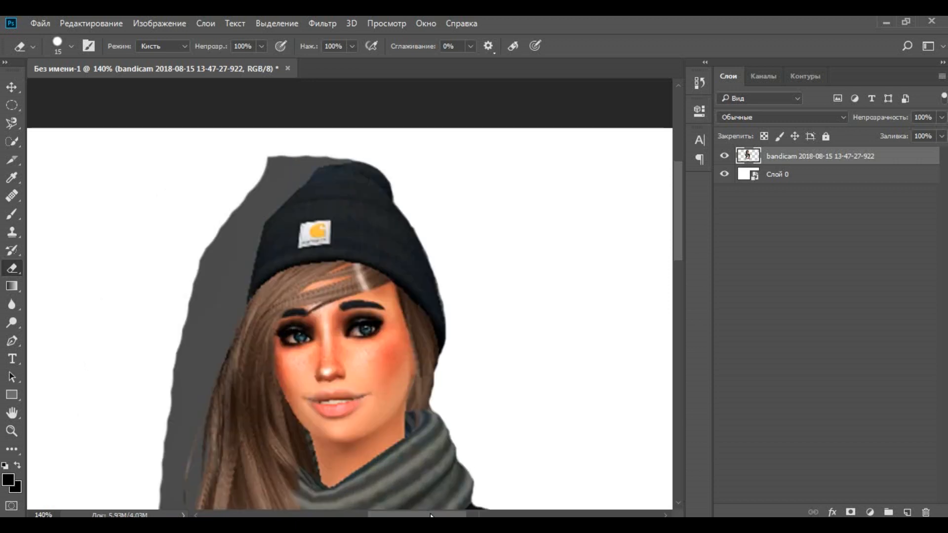
pyautogui.moveTo(476, 159)
pyautogui.mouseDown()
pyautogui.moveTo(444, 154)
pyautogui.moveTo(397, 193)
pyautogui.moveTo(367, 199)
pyautogui.moveTo(322, 295)
pyautogui.moveTo(360, 227)
pyautogui.moveTo(363, 267)
pyautogui.mouseUp()
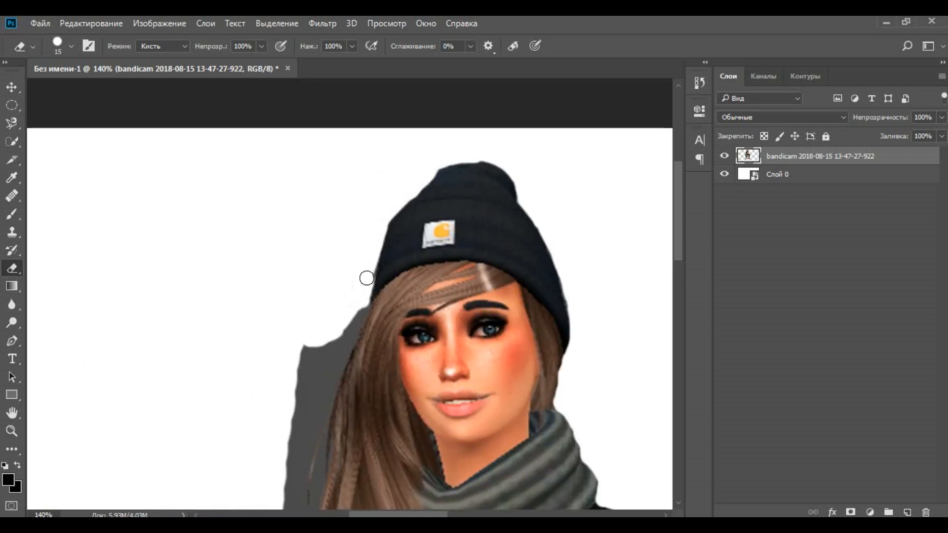
# Erase the grey background along the girl's long hair and down the arm below it
pyautogui.scroll(-5, 481, 150)
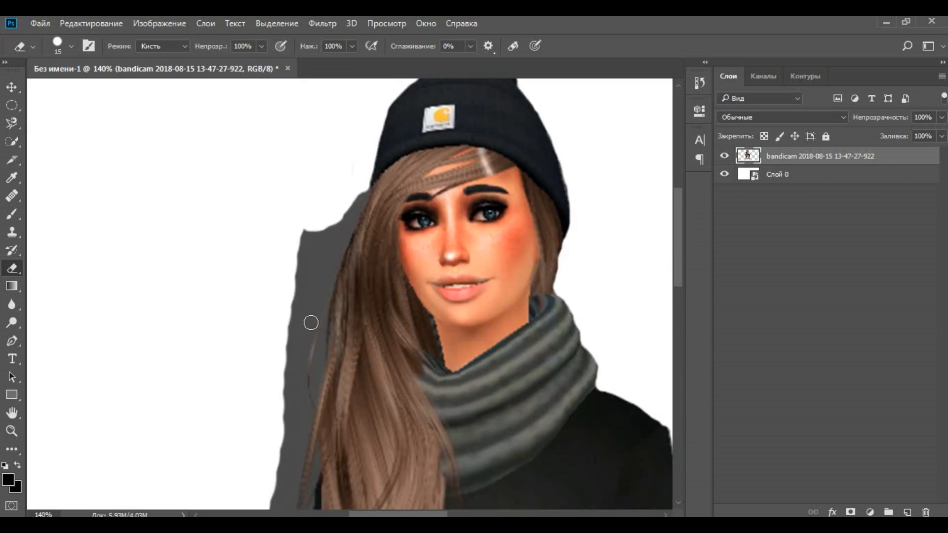
pyautogui.moveTo(312, 323)
pyautogui.mouseDown()
pyautogui.moveTo(284, 367)
pyautogui.moveTo(307, 404)
pyautogui.moveTo(293, 379)
pyautogui.moveTo(299, 415)
pyautogui.moveTo(277, 443)
pyautogui.moveTo(316, 311)
pyautogui.moveTo(315, 360)
pyautogui.mouseUp()
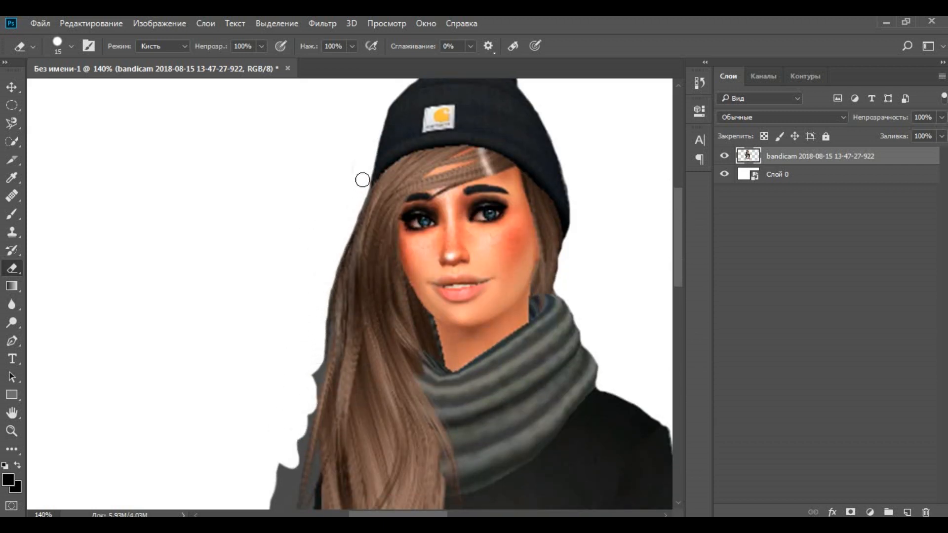
pyautogui.scroll(-10, 140, 149)
pyautogui.moveTo(292, 237); pyautogui.dragTo(285, 419)
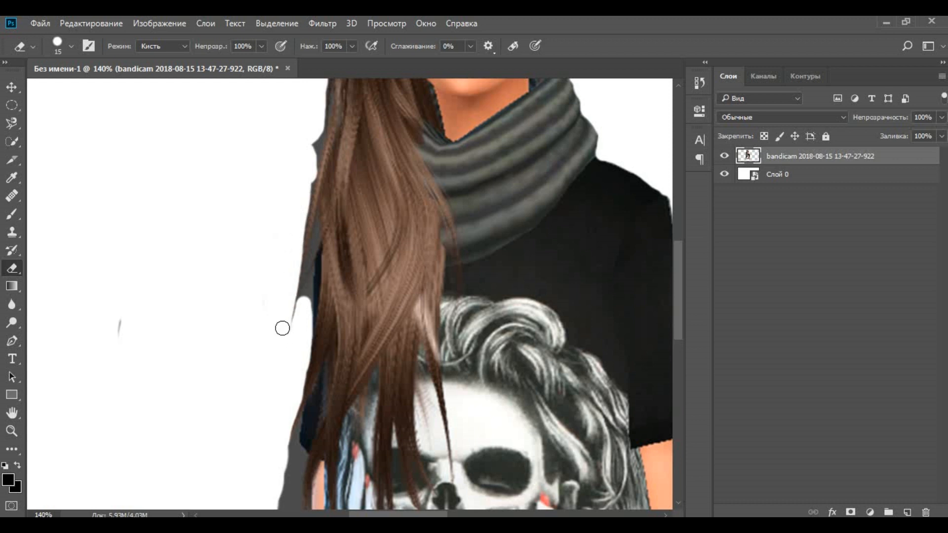
pyautogui.scroll(9, 313, 386)
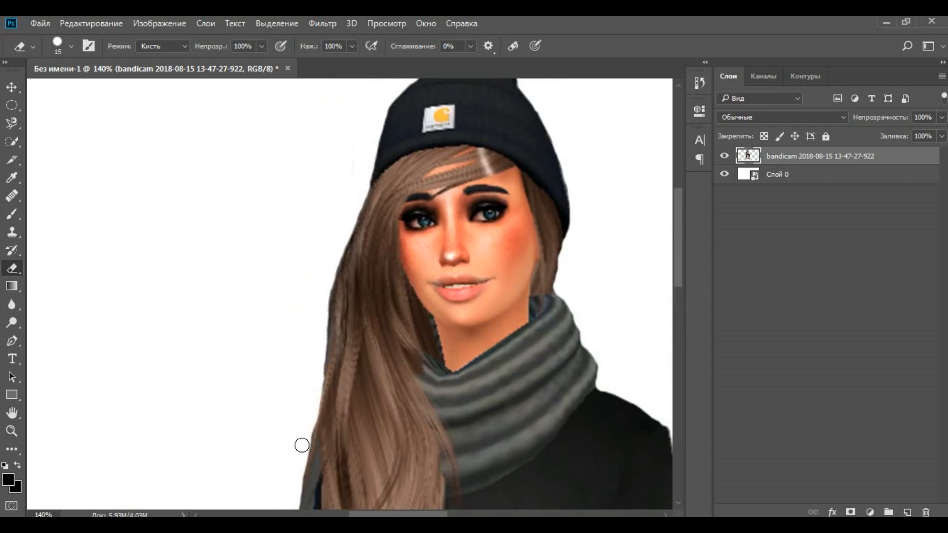
pyautogui.scroll(-9, 676, 316)
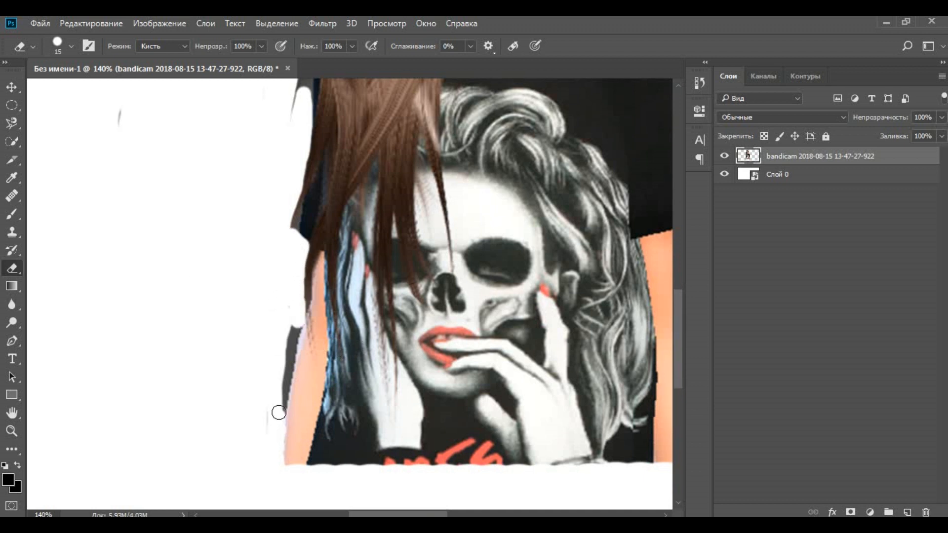
pyautogui.moveTo(289, 359); pyautogui.dragTo(300, 305)
pyautogui.scroll(10, 273, 322)
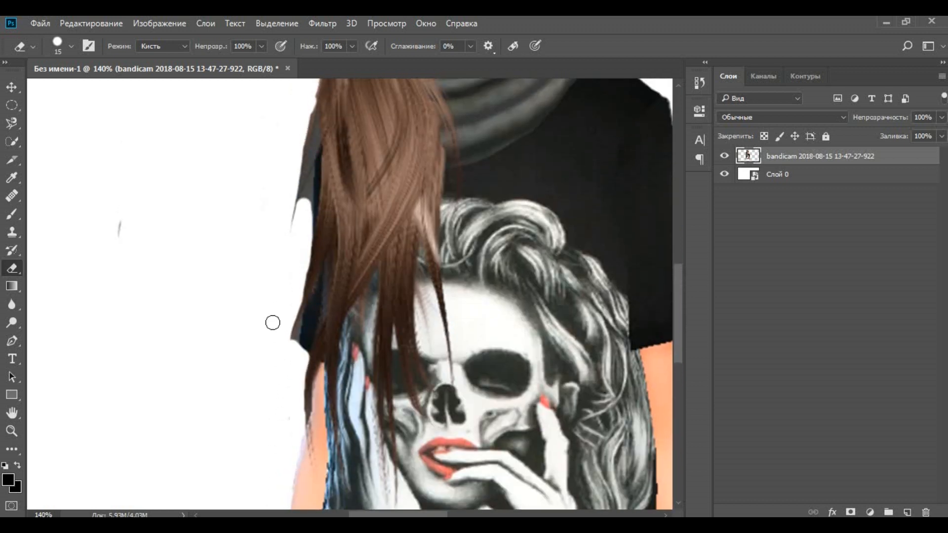
# Set the eraser size to 5 px and clean up the leftover grey along the hair and nearby sleeve
pyautogui.click(71, 47)
pyautogui.moveTo(83, 92); pyautogui.dragTo(79, 92)
pyautogui.click(467, 354)
pyautogui.scroll(-10, 467, 355)
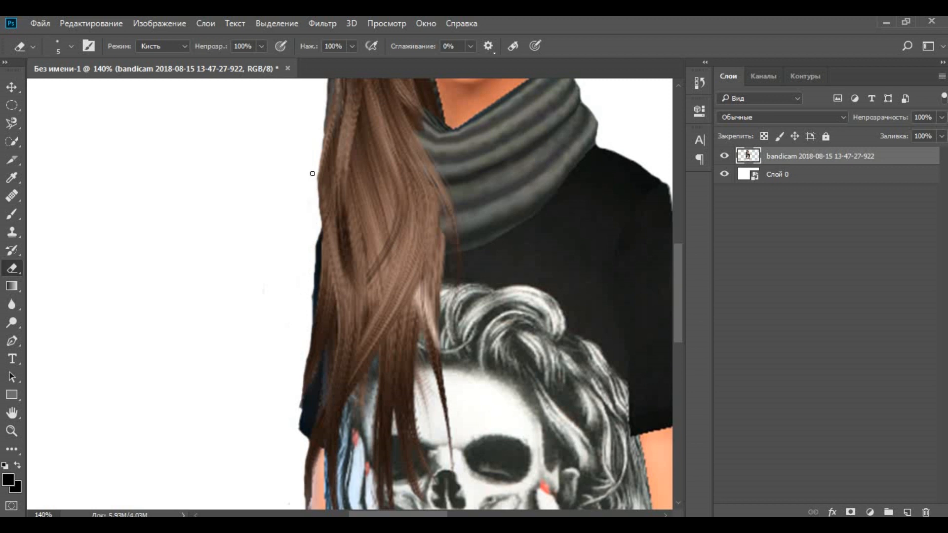
pyautogui.scroll(6, 313, 247)
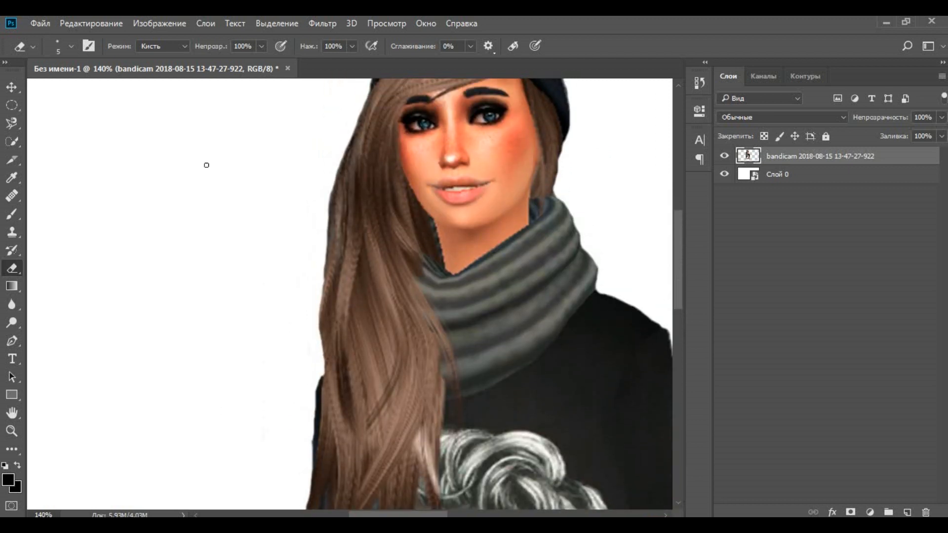
pyautogui.moveTo(678, 243); pyautogui.dragTo(676, 198)
# Move the cut-out girl to the lower left part of the canvas with Free Transform
pyautogui.hotkey('ctrl', '0')
pyautogui.hotkey('ctrl', 't')
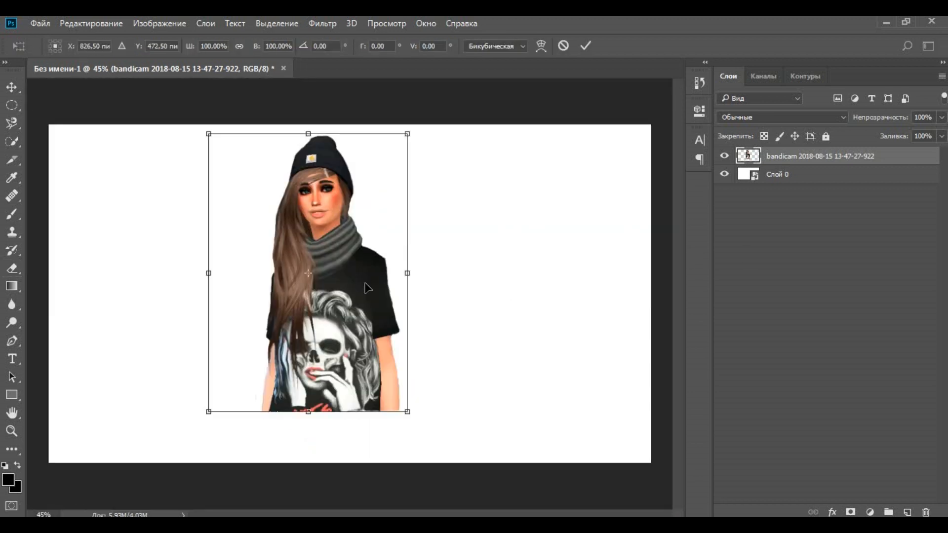
pyautogui.moveTo(366, 283); pyautogui.dragTo(198, 326)
pyautogui.press('v')
pyautogui.click(400, 224)
pyautogui.hotkey('alt', 'Tab')
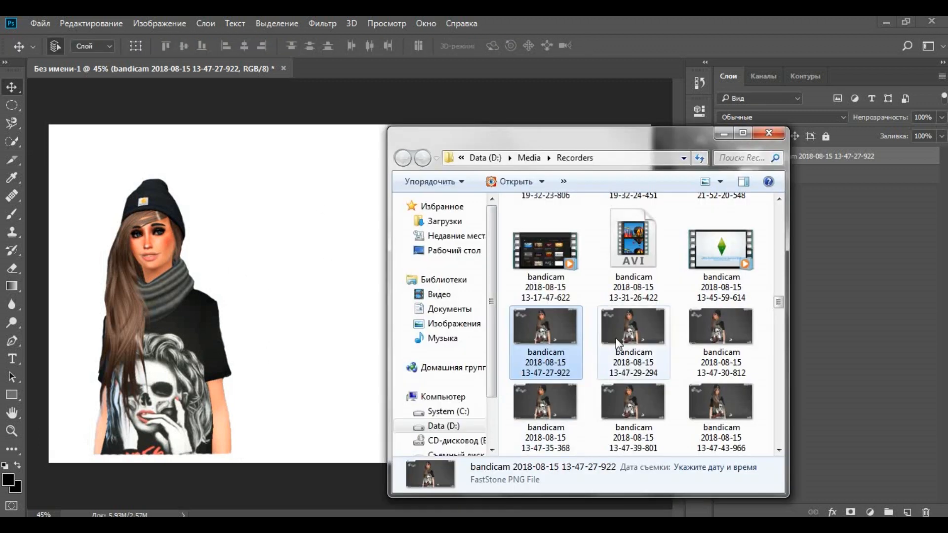
pyautogui.doubleClick(619, 343)
pyautogui.click(561, 297)
pyautogui.click(12, 177)
pyautogui.click(152, 294)
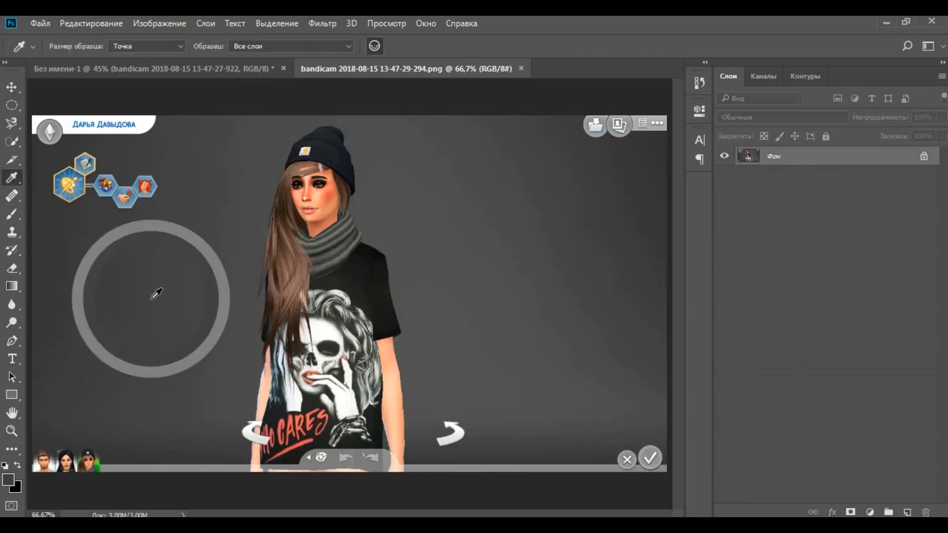
pyautogui.click(522, 69)
# Apply a dark grey Color Overlay to the background layer Слой 0 and move the girl slightly up
pyautogui.doubleClick(819, 174)
pyautogui.click(278, 299)
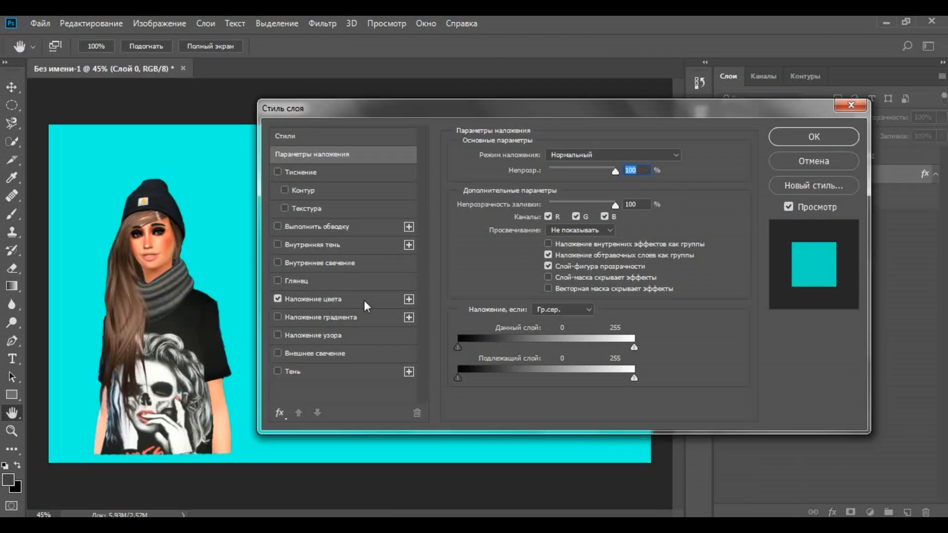
pyautogui.click(326, 298)
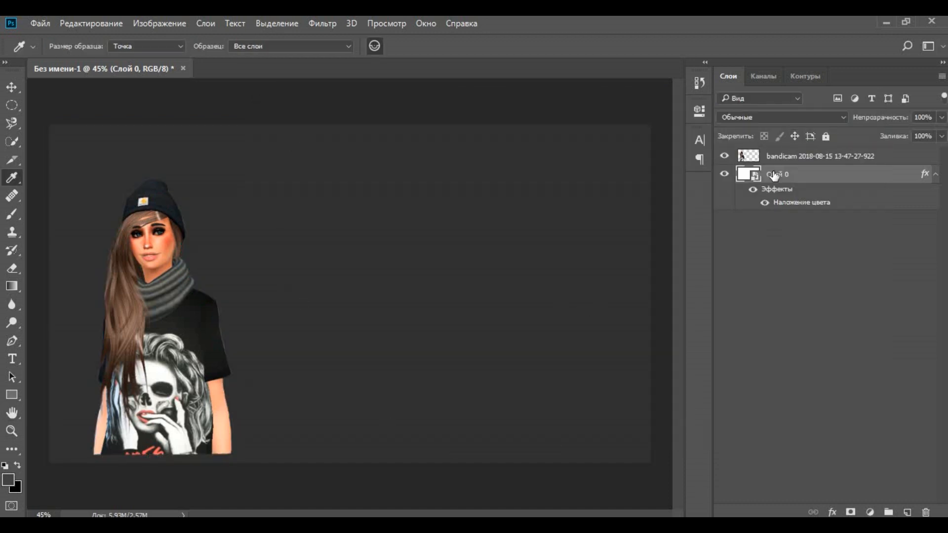
pyautogui.click(12, 87)
pyautogui.moveTo(143, 338); pyautogui.dragTo(143, 316)
# Open DMT_JurgusPack from the Эффекты folder and hide its "Hide this!" layer
pyautogui.hotkey('alt', 'Tab')
pyautogui.click(590, 158)
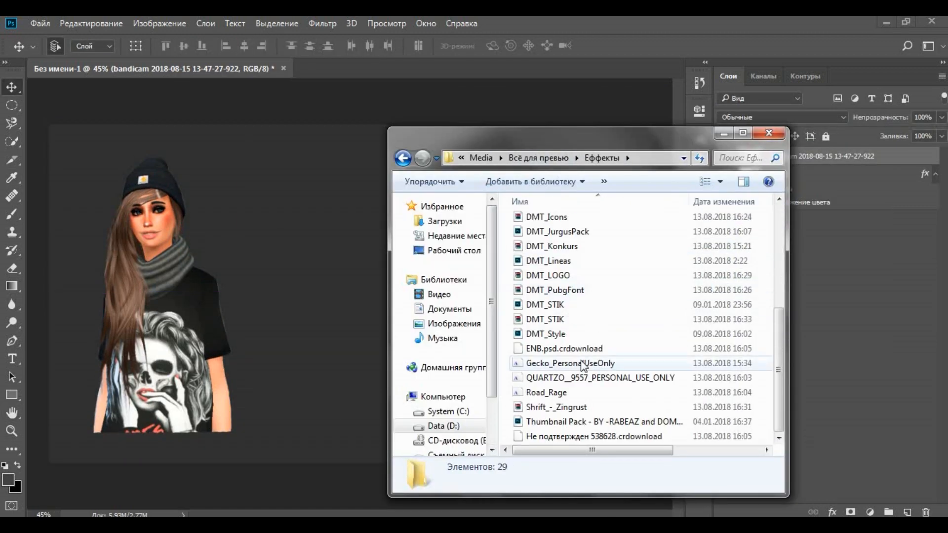
pyautogui.press('Return')
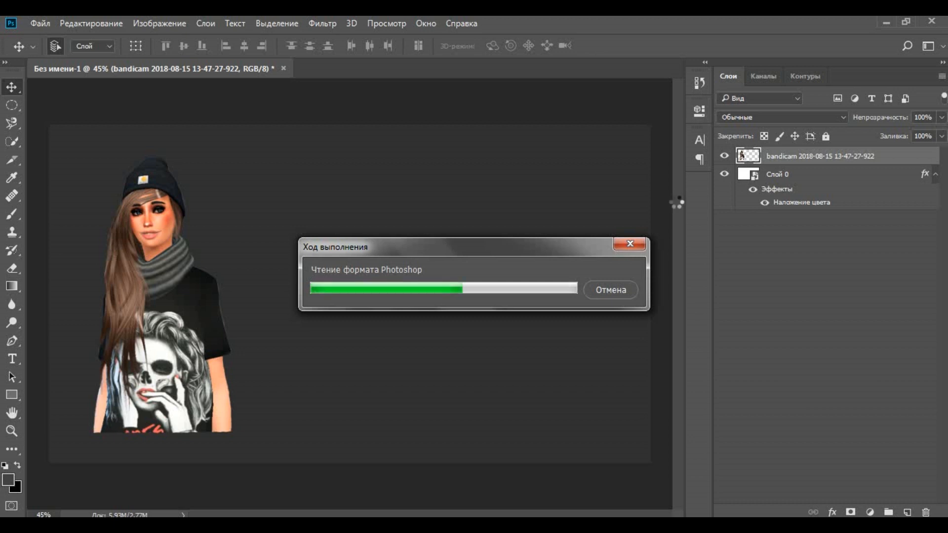
pyautogui.click(555, 280)
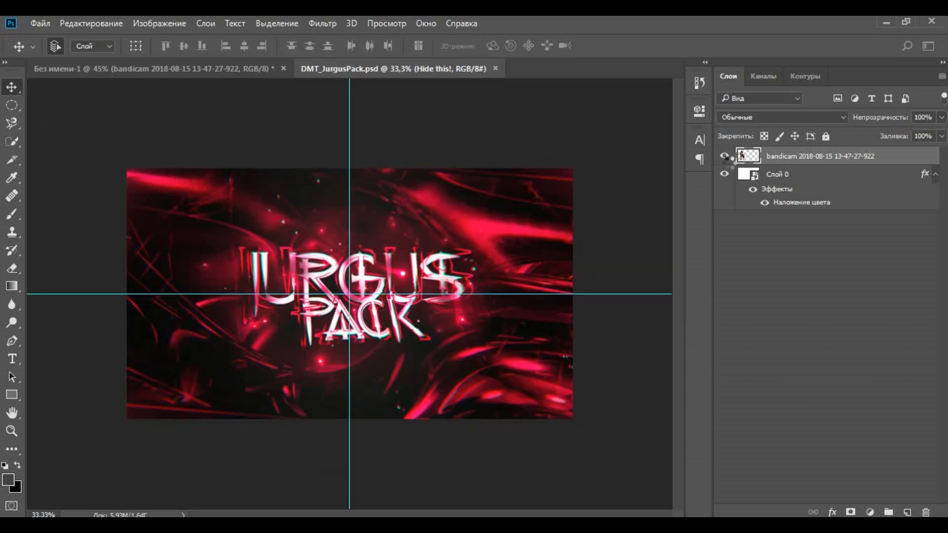
pyautogui.click(724, 156)
# Examine the contents of the Stocks/Textures, Cartoon Effects and Liquiform groups in the effects pack
pyautogui.click(739, 254)
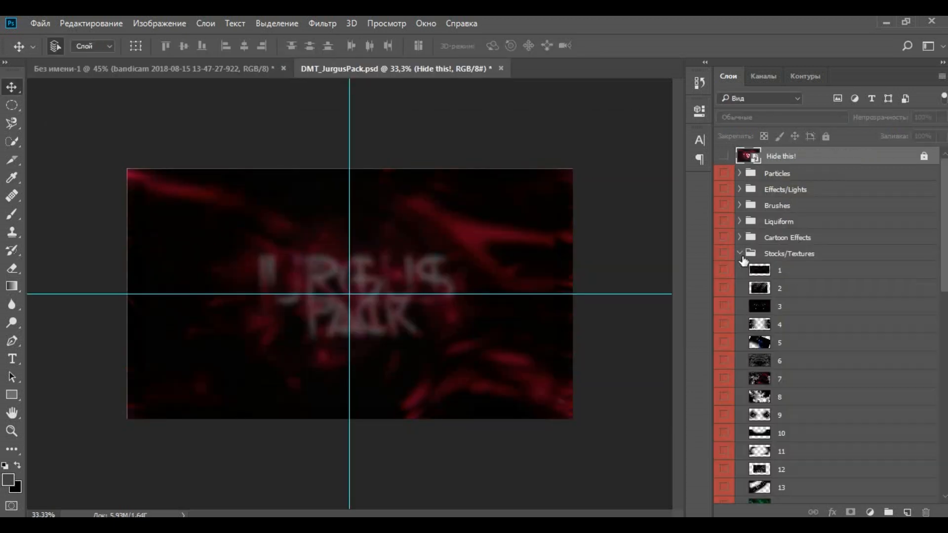
pyautogui.click(739, 254)
pyautogui.click(740, 238)
pyautogui.click(739, 238)
pyautogui.click(739, 222)
pyautogui.click(724, 238)
pyautogui.click(724, 238)
pyautogui.click(724, 292)
pyautogui.click(723, 293)
# Find the crosses on layer 18 of the Brushes group and copy that layer into the Без имени-1 document
pyautogui.click(739, 205)
pyautogui.click(724, 258)
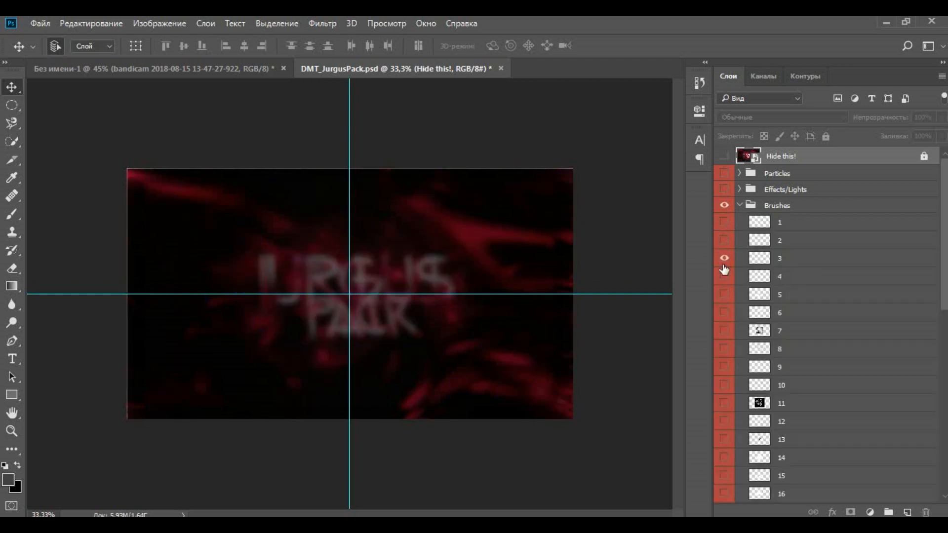
pyautogui.scroll(-5, 789, 364)
pyautogui.click(725, 358)
pyautogui.moveTo(791, 365); pyautogui.dragTo(495, 272)
# Rotate the crosses on layer 18 slightly and enlarge them to spread across the whole canvas
pyautogui.hotkey('ctrl', 't')
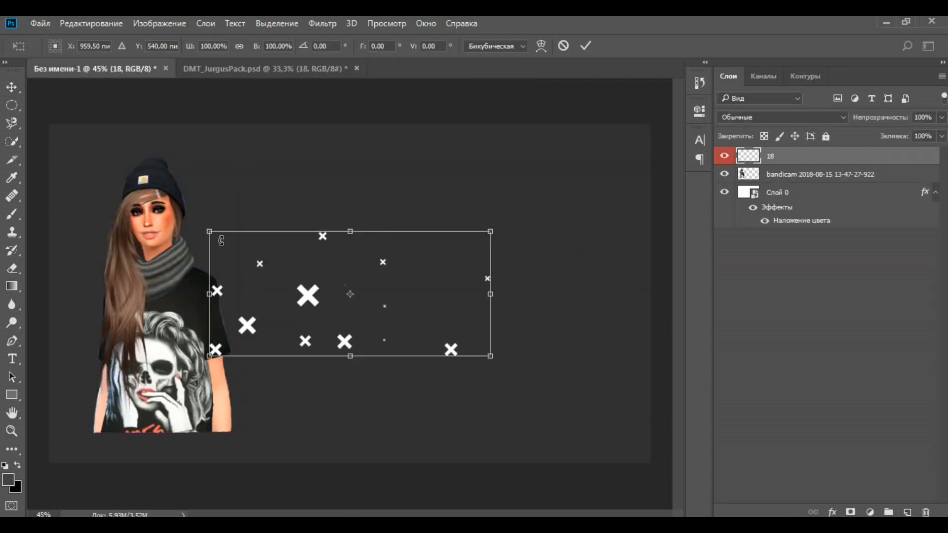
pyautogui.moveTo(363, 227); pyautogui.dragTo(365, 226)
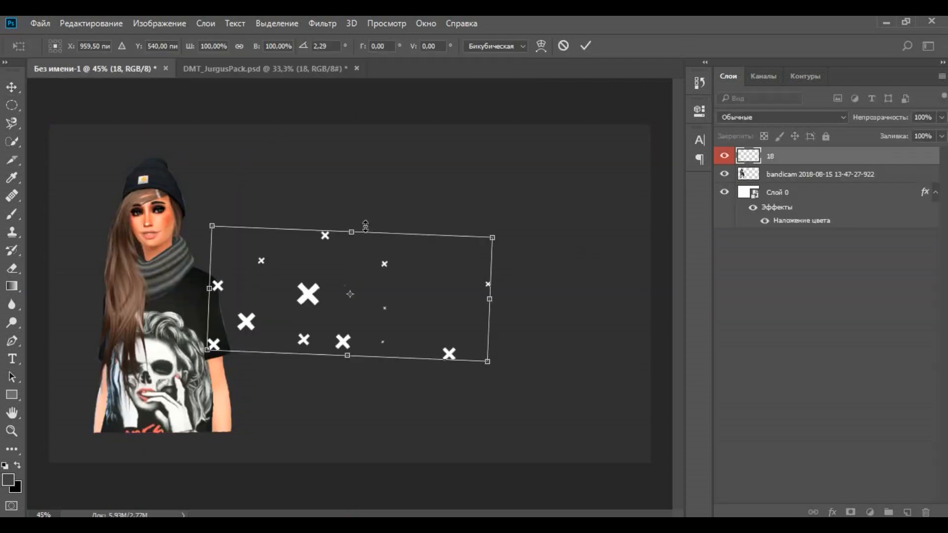
pyautogui.moveTo(504, 373); pyautogui.dragTo(506, 370)
pyautogui.moveTo(487, 362); pyautogui.dragTo(656, 478)
pyautogui.moveTo(212, 226); pyautogui.dragTo(75, 130)
pyautogui.moveTo(42, 436); pyautogui.dragTo(55, 465)
pyautogui.moveTo(197, 370); pyautogui.dragTo(195, 375)
# Apply a red Color Overlay to the crosses on layer 18 and set the layer's opacity to 50%
pyautogui.doubleClick(858, 159)
pyautogui.click(387, 220)
pyautogui.doubleClick(858, 159)
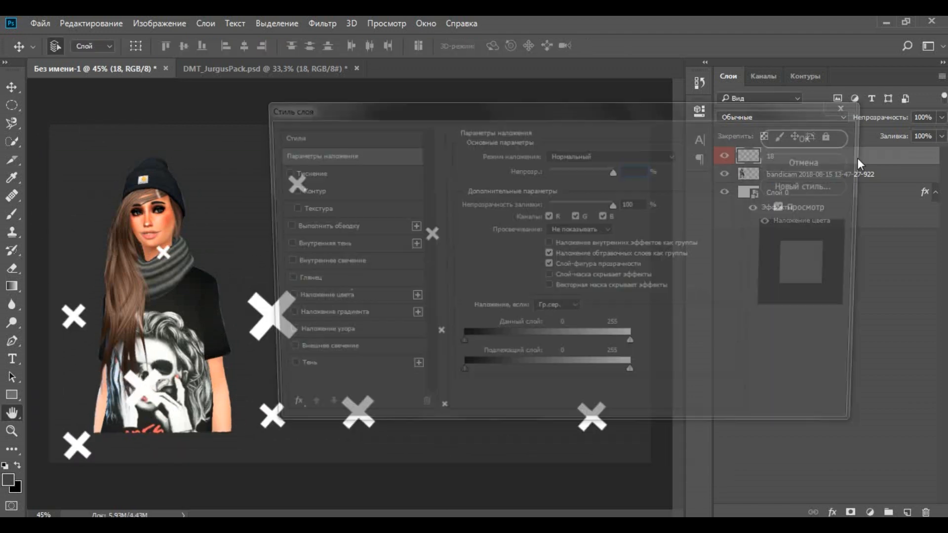
pyautogui.click(278, 299)
pyautogui.click(315, 299)
pyautogui.click(681, 157)
pyautogui.moveTo(447, 142); pyautogui.dragTo(418, 138)
pyautogui.click(612, 128)
pyautogui.click(813, 137)
pyautogui.click(921, 118)
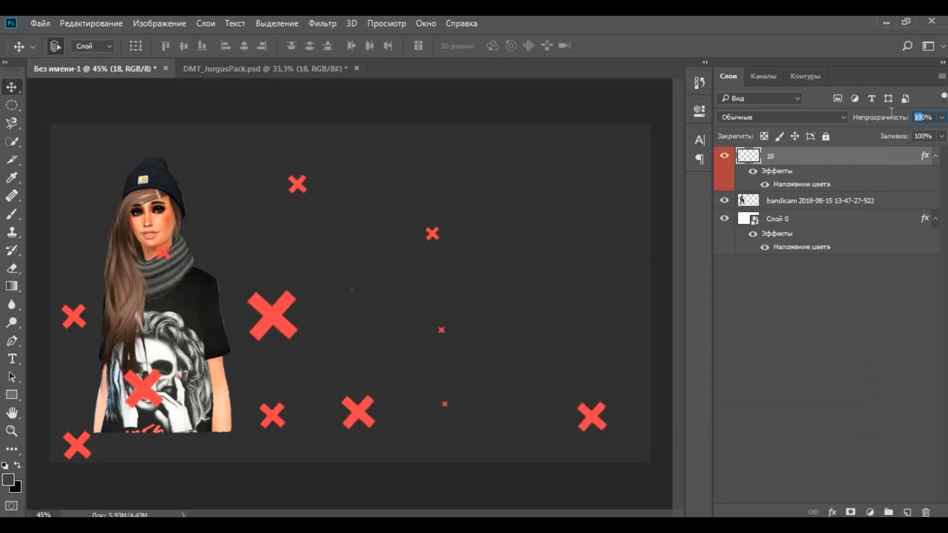
pyautogui.write('50')
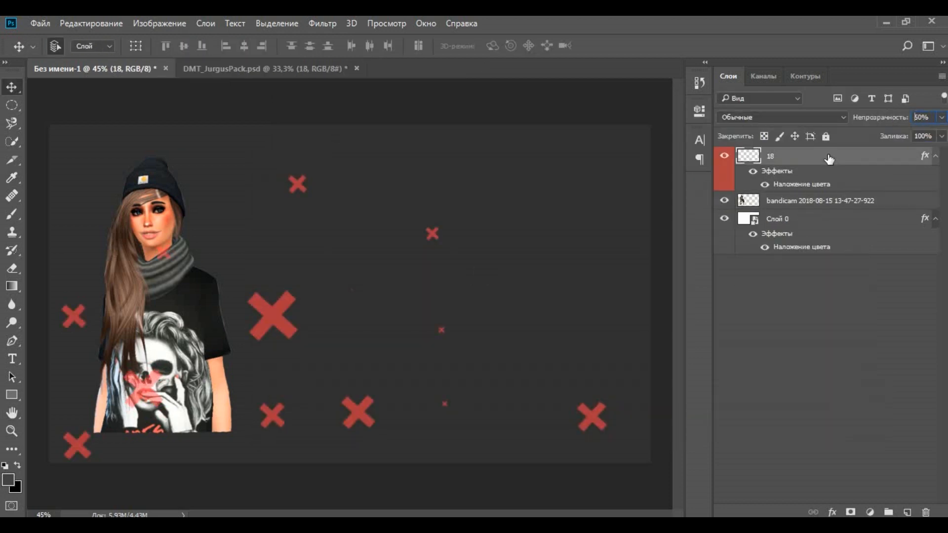
# Enlarge the crosses on layer 18 to about 124% width and 129% height and shift them across the canvas
pyautogui.click(436, 311)
pyautogui.click(829, 157)
pyautogui.hotkey('ctrl', 't')
pyautogui.moveTo(59, 174); pyautogui.dragTo(13, 150)
pyautogui.moveTo(336, 306); pyautogui.dragTo(372, 270)
pyautogui.moveTo(377, 423); pyautogui.dragTo(376, 450)
pyautogui.moveTo(568, 316); pyautogui.dragTo(352, 316)
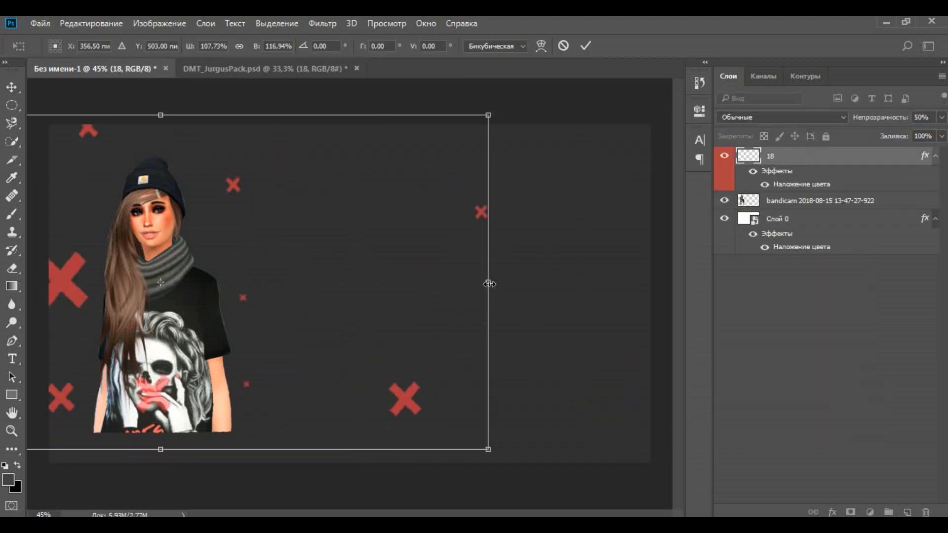
pyautogui.moveTo(489, 284); pyautogui.dragTo(587, 284)
pyautogui.moveTo(370, 316); pyautogui.dragTo(554, 307)
pyautogui.moveTo(394, 441); pyautogui.dragTo(395, 476)
pyautogui.moveTo(414, 334); pyautogui.dragTo(605, 292)
# Rotate the crosses on layer 18 about 12° clockwise, settle them slightly lower, and set the layer's opacity to 65%
pyautogui.moveTo(390, 481); pyautogui.dragTo(321, 455)
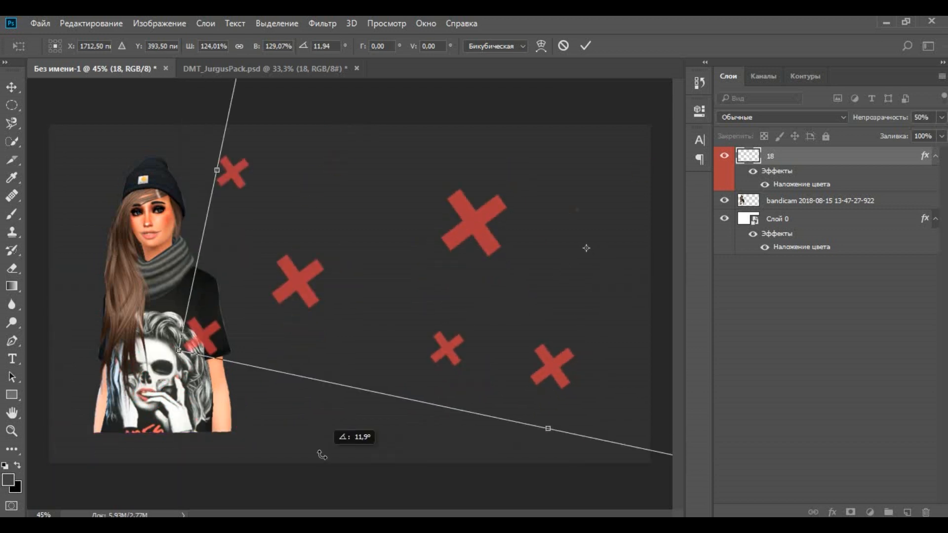
pyautogui.moveTo(448, 305); pyautogui.dragTo(449, 341)
pyautogui.press('Return')
pyautogui.click(923, 117)
pyautogui.write('65')
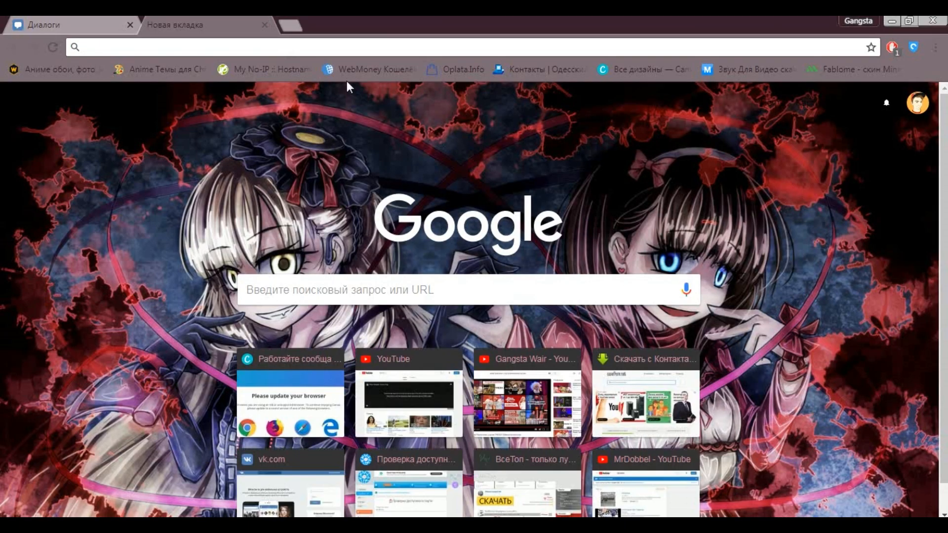
# Switch to the browser, search Google Images for "симс 4" and look through the pictures
pyautogui.write('симс 4')
pyautogui.press('Return')
pyautogui.click(220, 150)
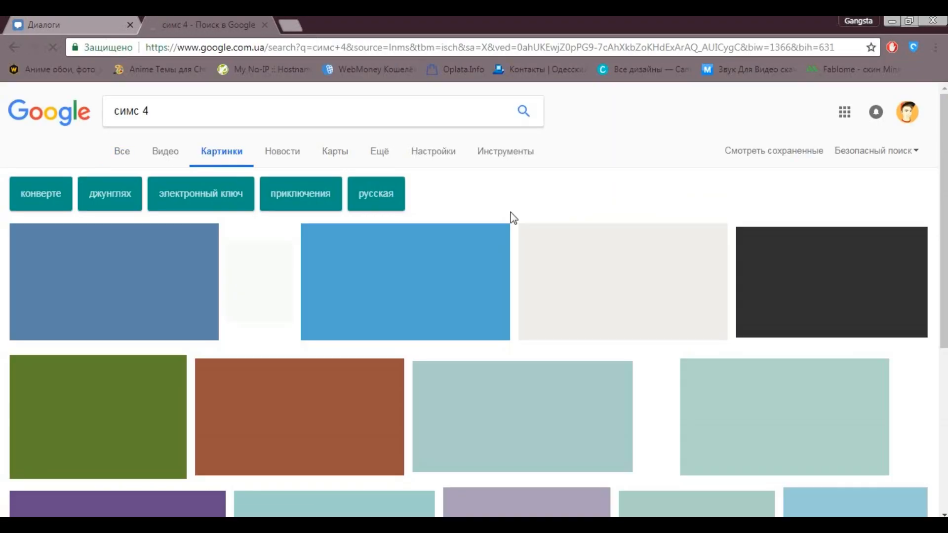
pyautogui.scroll(-5, 632, 189)
pyautogui.scroll(-15, 632, 189)
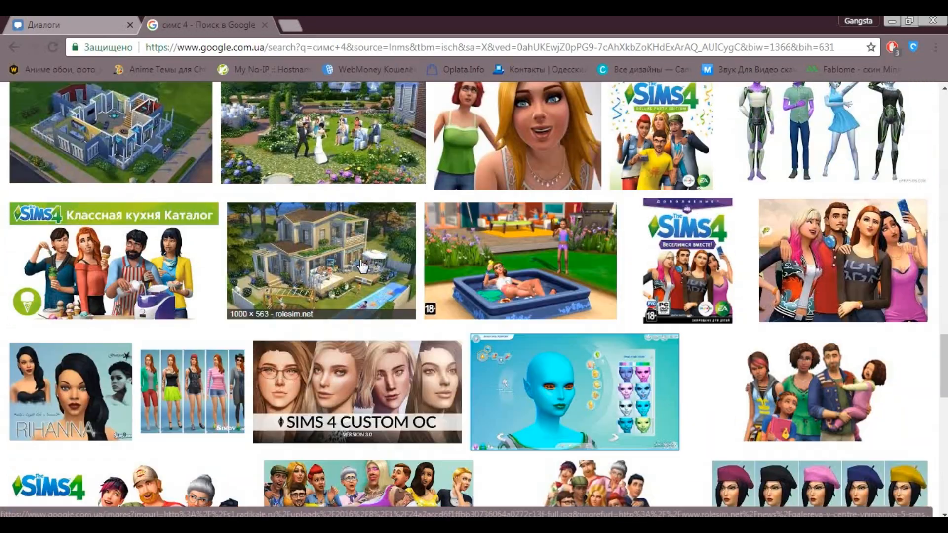
pyautogui.scroll(-15, 363, 267)
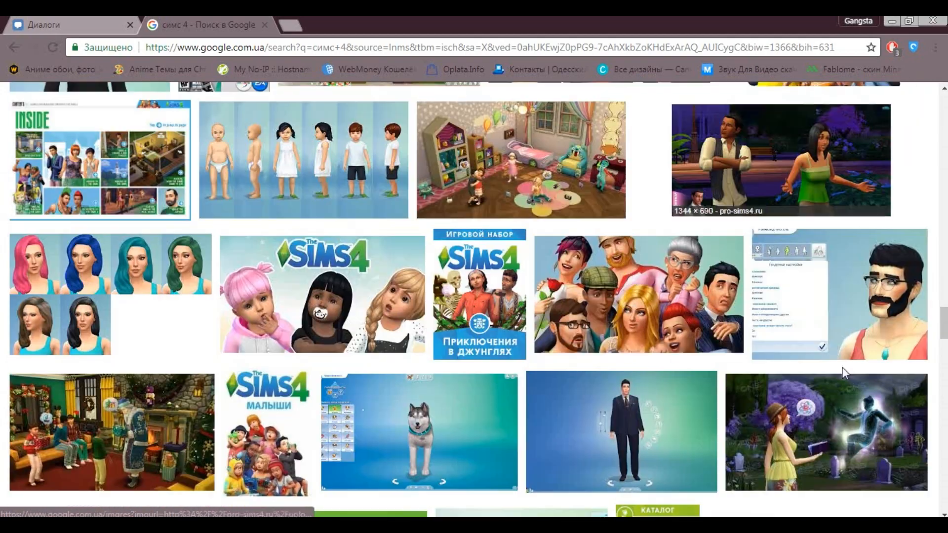
pyautogui.scroll(-12, 832, 350)
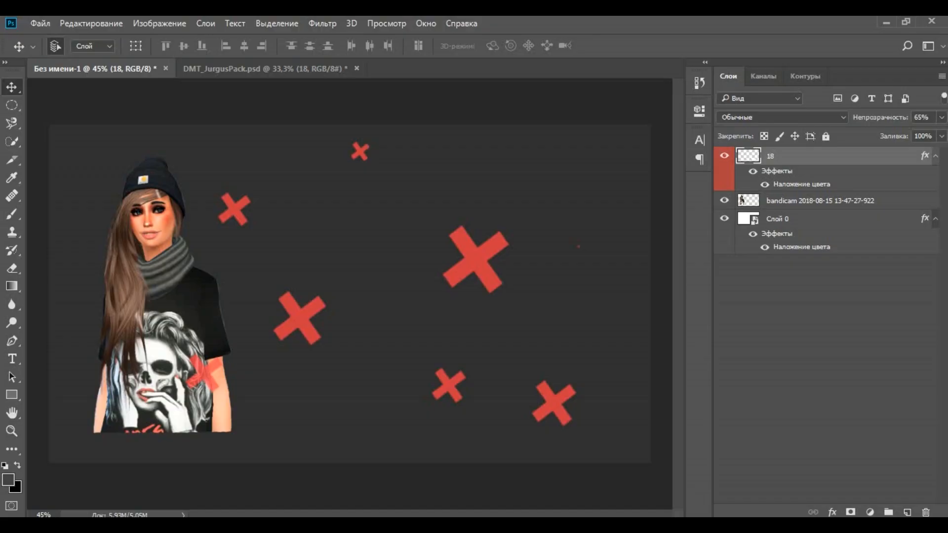
# Switch back to Photoshop and enlarge the character to about 125%, placing her against the canvas's lower edge
pyautogui.click(164, 268)
pyautogui.hotkey('ctrl', 't')
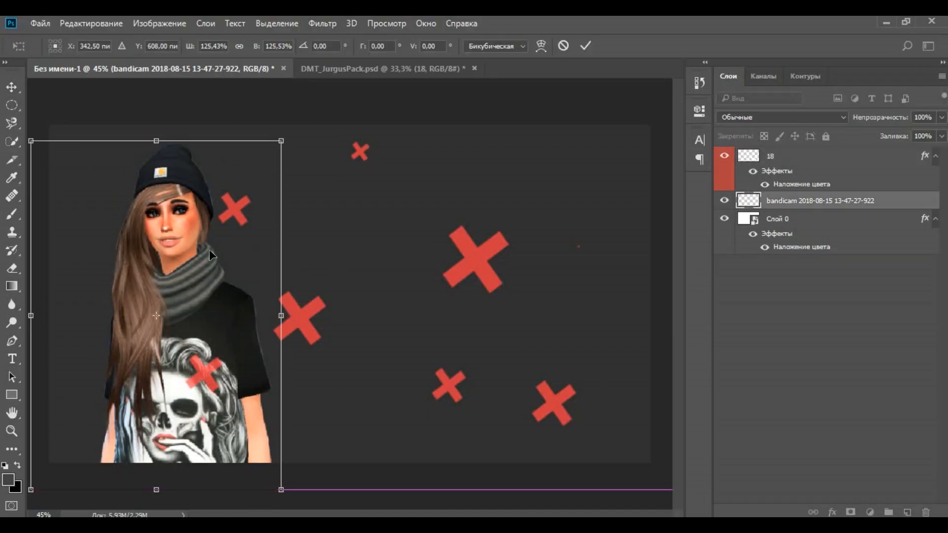
pyautogui.moveTo(324, 402); pyautogui.dragTo(315, 419)
pyautogui.click(12, 88)
pyautogui.click(385, 215)
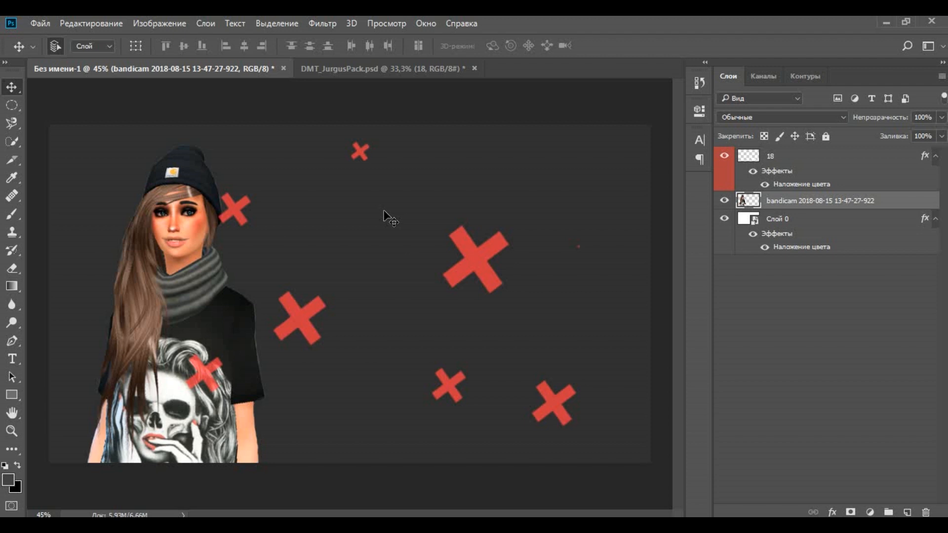
# Add a drop shadow to the character layer with 93 px distance, 46% spread, 155 px size and an angle of 37°
pyautogui.doubleClick(901, 205)
pyautogui.click(278, 371)
pyautogui.click(293, 371)
pyautogui.moveTo(532, 218); pyautogui.dragTo(573, 219)
pyautogui.moveTo(531, 233); pyautogui.dragTo(573, 248)
pyautogui.moveTo(573, 219)
pyautogui.mouseDown()
pyautogui.moveTo(557, 220)
pyautogui.moveTo(580, 219)
pyautogui.mouseUp()
pyautogui.moveTo(539, 189); pyautogui.dragTo(537, 188)
pyautogui.moveTo(579, 219)
pyautogui.mouseDown()
pyautogui.moveTo(570, 219)
pyautogui.moveTo(580, 220)
pyautogui.mouseUp()
pyautogui.moveTo(539, 189); pyautogui.dragTo(547, 189)
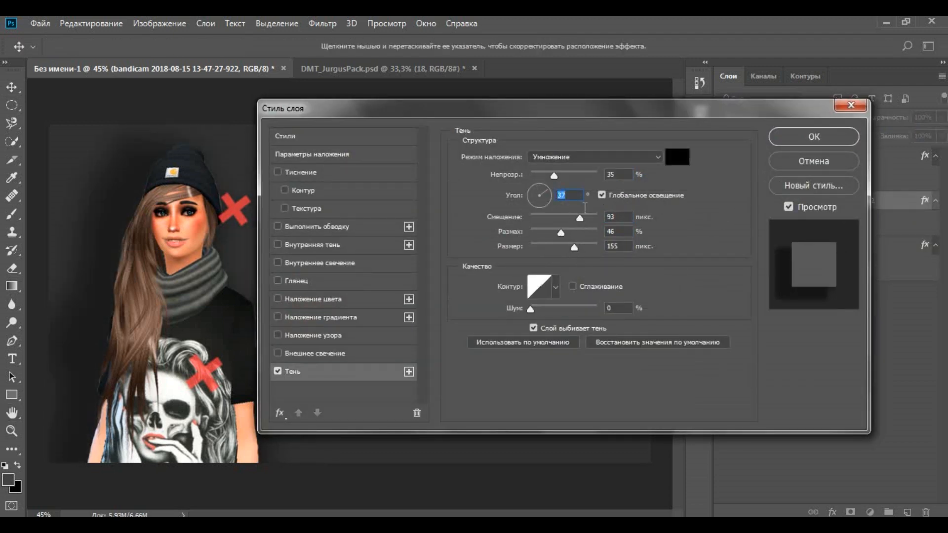
# Set the character's shadow to 77 px distance, an angle of 84° and 65% opacity
pyautogui.moveTo(580, 218); pyautogui.dragTo(532, 201)
pyautogui.moveTo(531, 219); pyautogui.dragTo(532, 189)
pyautogui.moveTo(546, 218); pyautogui.dragTo(574, 219)
pyautogui.moveTo(534, 189); pyautogui.dragTo(540, 188)
pyautogui.moveTo(554, 176); pyautogui.dragTo(574, 177)
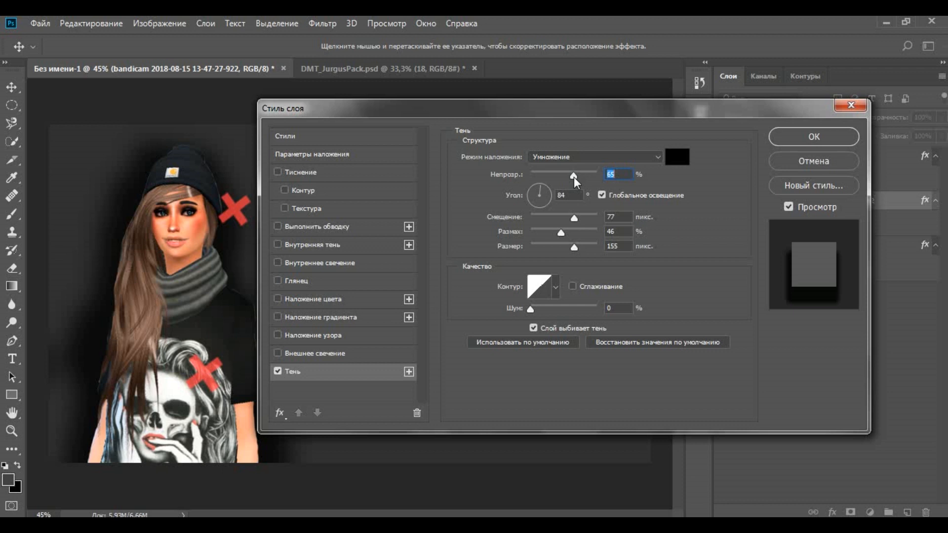
# Set the shadow to Normal blending, 68% opacity and 24% spread, readjust its distance and angle, and apply the style
pyautogui.moveTo(573, 176); pyautogui.dragTo(576, 177)
pyautogui.click(576, 157)
pyautogui.click(568, 168)
pyautogui.moveTo(561, 233); pyautogui.dragTo(546, 234)
pyautogui.moveTo(574, 219); pyautogui.dragTo(595, 219)
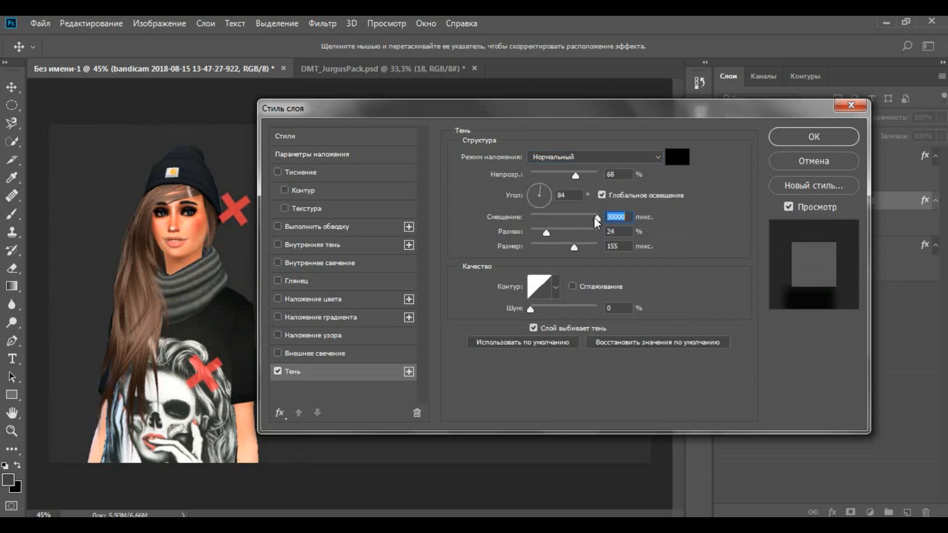
pyautogui.moveTo(540, 188); pyautogui.dragTo(535, 189)
pyautogui.moveTo(596, 218); pyautogui.dragTo(580, 247)
pyautogui.click(813, 137)
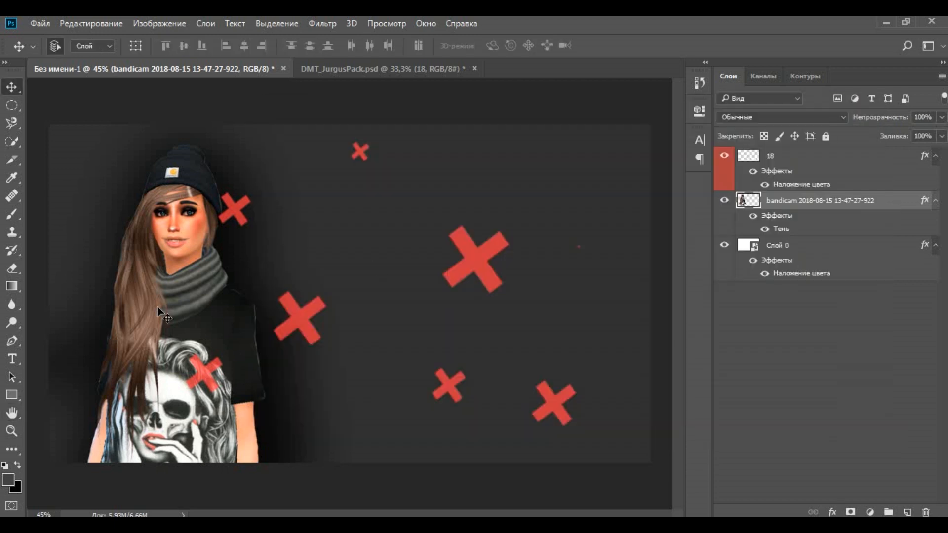
# Move the character slightly to the left on the canvas
pyautogui.press('e')
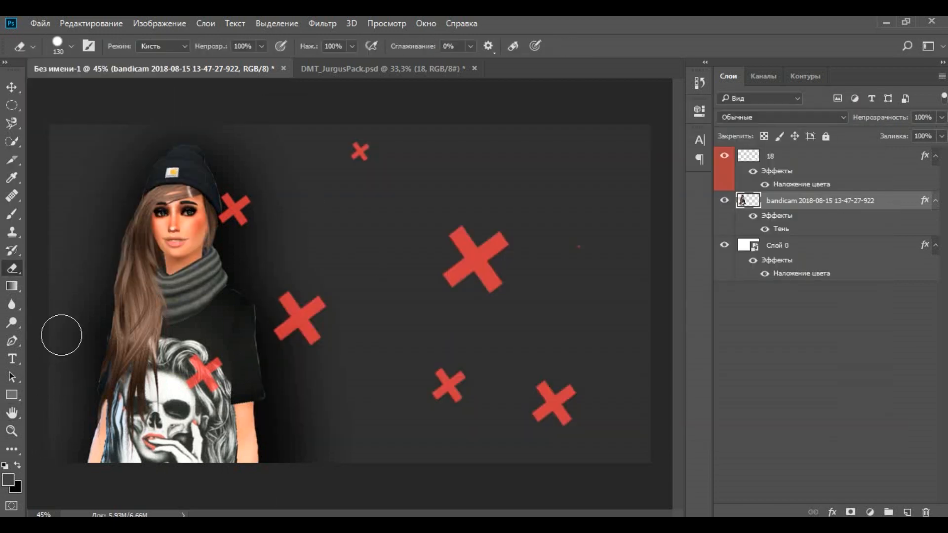
pyautogui.press('v')
pyautogui.moveTo(271, 317); pyautogui.dragTo(260, 318)
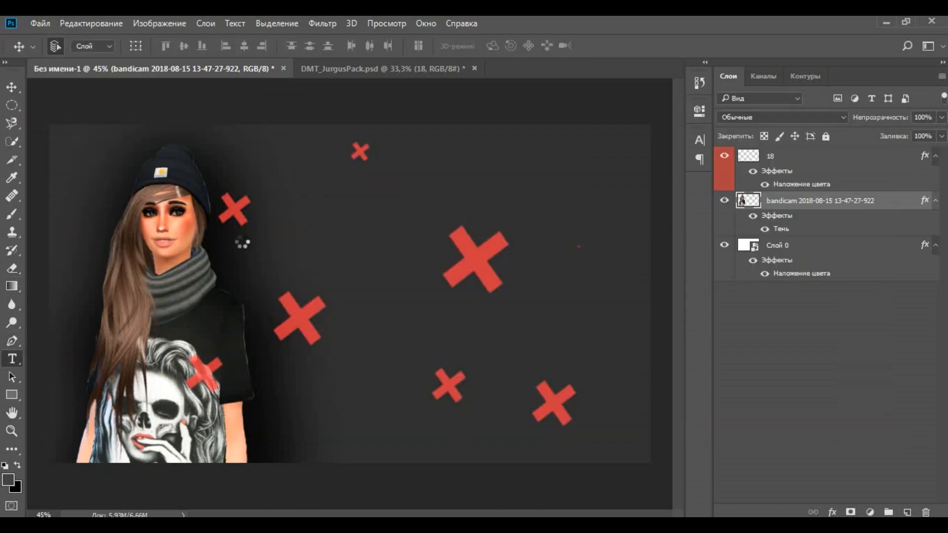
# Add a text box across the canvas to the right of the character reading "СБОРКА МОДОВ"
pyautogui.moveTo(242, 242); pyautogui.dragTo(620, 344)
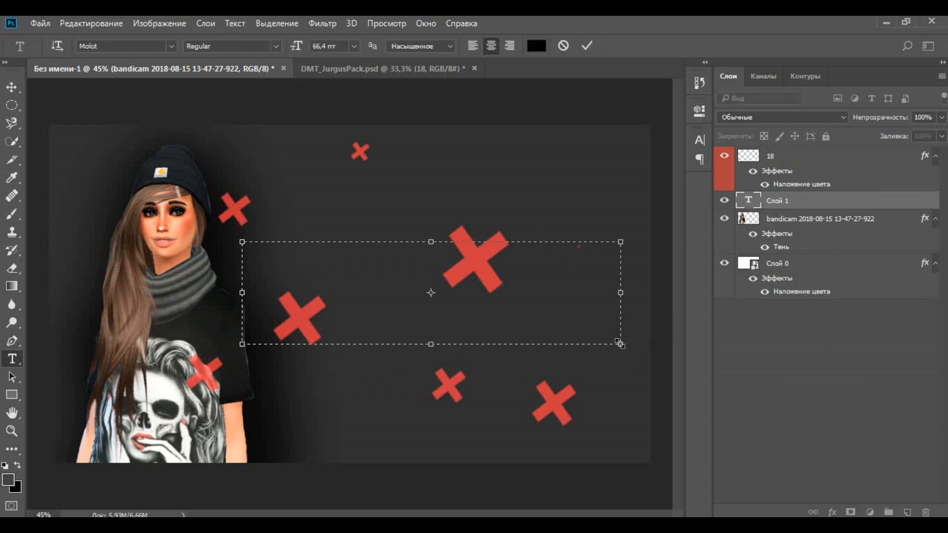
pyautogui.write('СБОРКА')
pyautogui.hotkey('ctrl', 'a')
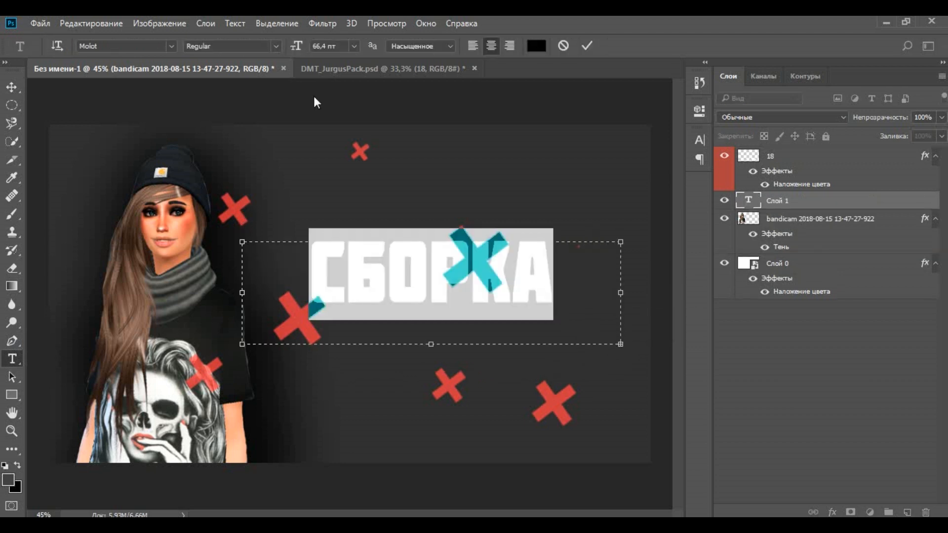
pyautogui.write('МОДОВ')
pyautogui.hotkey('ctrl', 'a')
# Set the СБОРКА МОДОВ text to 58 pt and reshape its text box to fit in the upper part of the canvas
pyautogui.click(295, 49)
pyautogui.write('2040')
pyautogui.press('BackSpace')
pyautogui.press('BackSpace')
pyautogui.write('50')
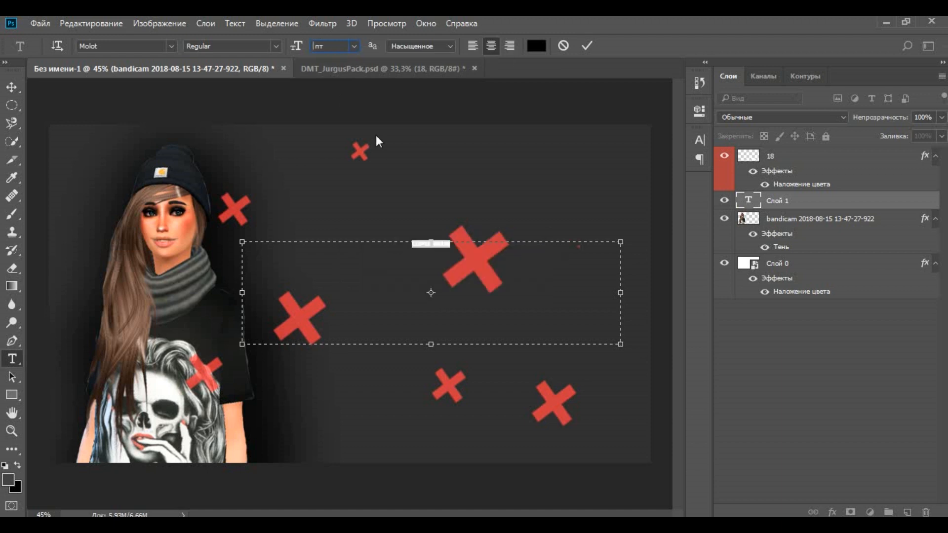
pyautogui.write('46')
pyautogui.moveTo(620, 242); pyautogui.dragTo(650, 216)
pyautogui.moveTo(242, 215); pyautogui.dragTo(202, 191)
pyautogui.moveTo(429, 343); pyautogui.dragTo(438, 248)
pyautogui.click(294, 49)
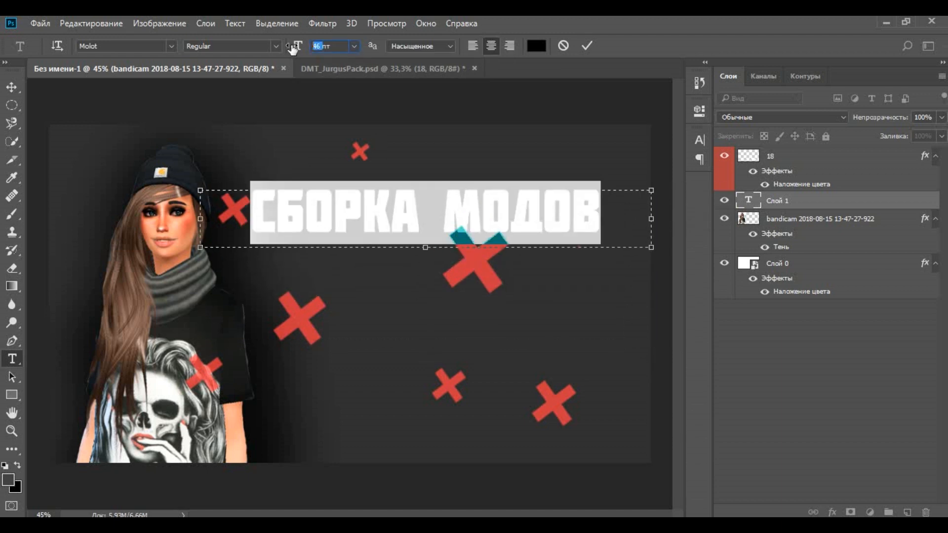
pyautogui.write('58')
pyautogui.click(587, 46)
# Bring the heading's text layer above layer 18, then duplicate it and change the copy's text to "SIMS 4"
pyautogui.moveTo(810, 200); pyautogui.dragTo(810, 150)
pyautogui.hotkey('ctrl', 'c')
pyautogui.hotkey('ctrl', 'v')
pyautogui.moveTo(570, 300); pyautogui.dragTo(43, 294)
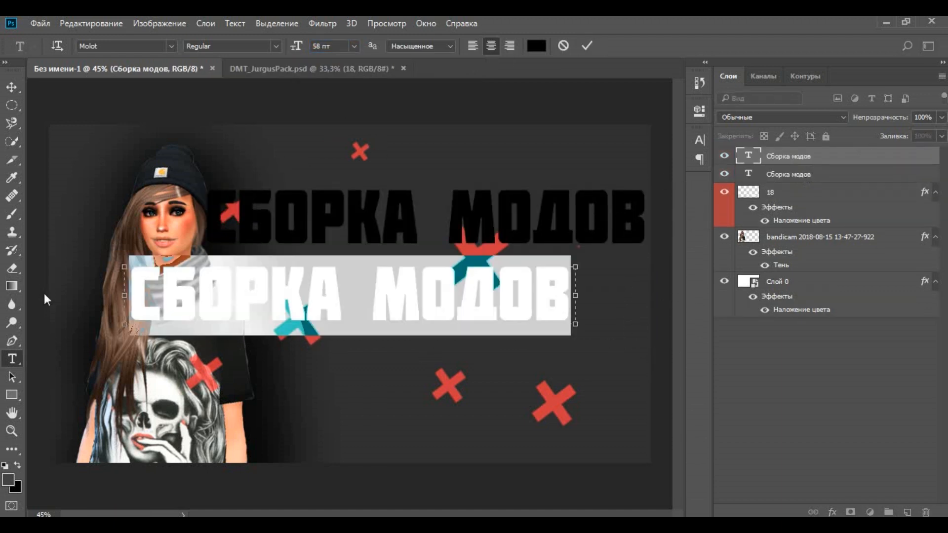
pyautogui.write('SIMS 4')
pyautogui.hotkey('ctrl', 'a')
# Narrow the SIMS 4 text box from the left, extend it downward and set its font size to 70 pt
pyautogui.moveTo(124, 296); pyautogui.dragTo(248, 297)
pyautogui.moveTo(322, 46); pyautogui.dragTo(277, 46)
pyautogui.write('70')
pyautogui.press('BackSpace')
pyautogui.press('BackSpace')
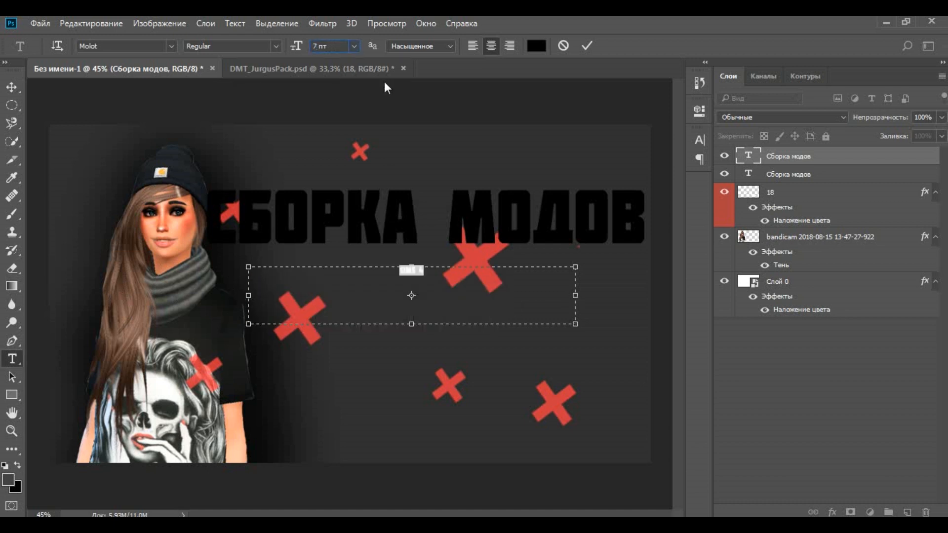
pyautogui.write('65')
pyautogui.press('BackSpace')
pyautogui.write('0')
pyautogui.moveTo(411, 324); pyautogui.dragTo(411, 355)
pyautogui.moveTo(523, 302); pyautogui.dragTo(291, 296)
pyautogui.moveTo(321, 46); pyautogui.dragTo(295, 48)
pyautogui.write('700')
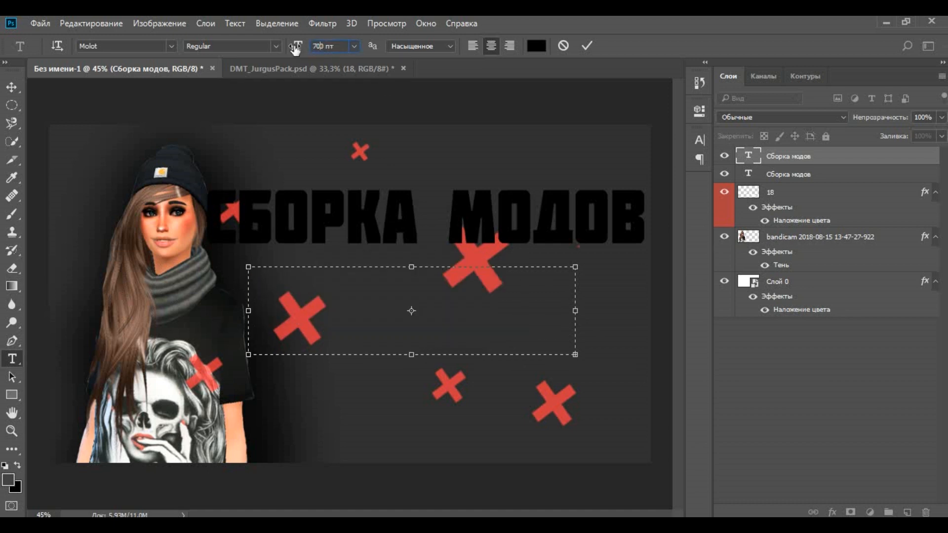
pyautogui.press('BackSpace')
# Change the font of the SIMS 4 text to ChunkFive
pyautogui.click(171, 46)
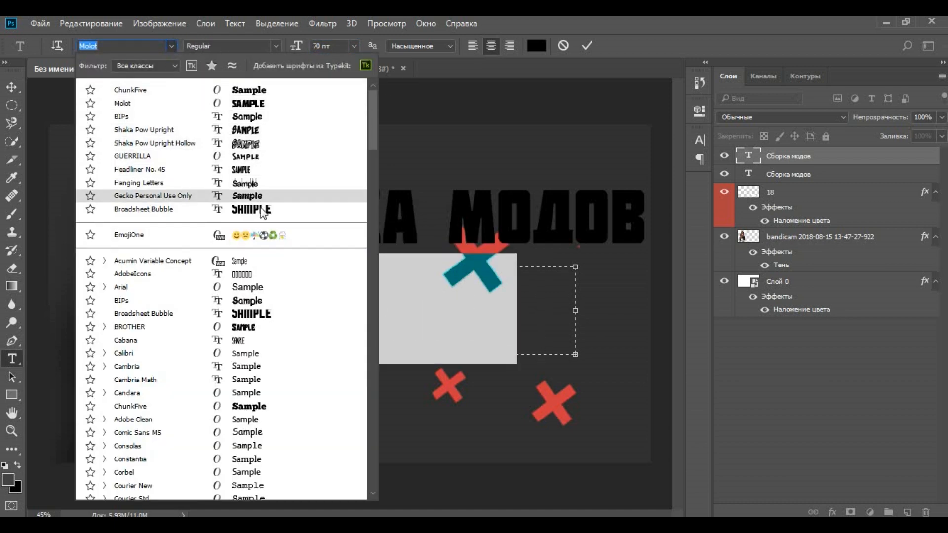
pyautogui.click(247, 300)
pyautogui.click(260, 318)
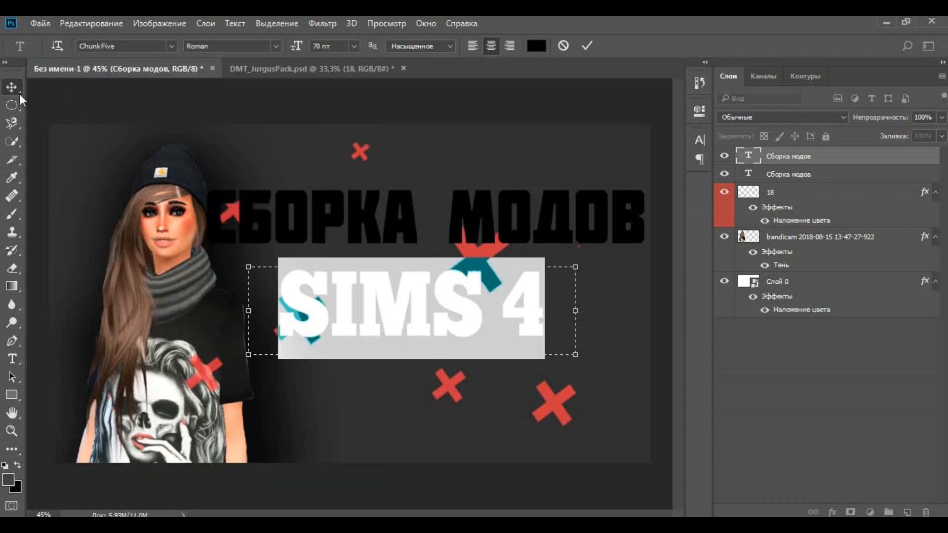
pyautogui.click(15, 89)
# Check the heading's font and set the SIMS 4 text to the same Molot font
pyautogui.click(18, 363)
pyautogui.moveTo(209, 223); pyautogui.dragTo(646, 228)
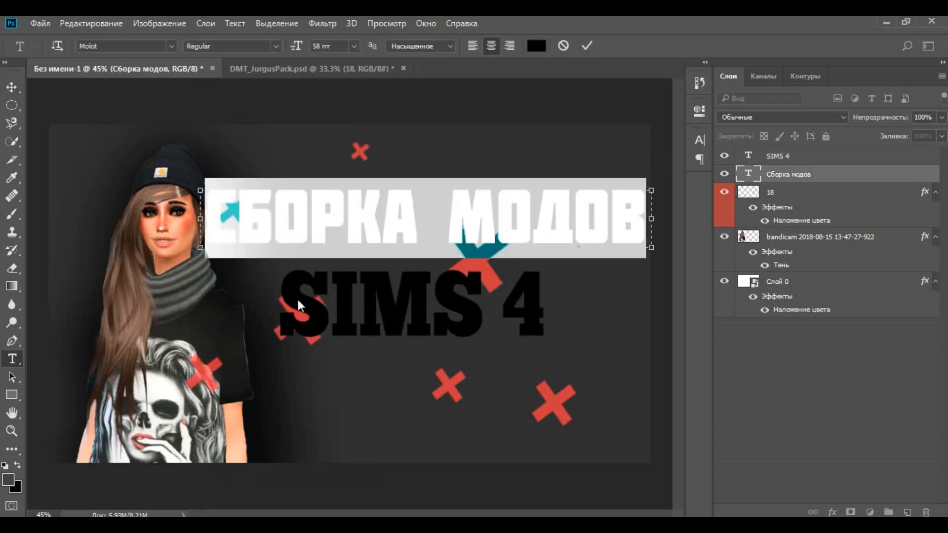
pyautogui.click(297, 300)
pyautogui.moveTo(285, 303); pyautogui.dragTo(544, 307)
pyautogui.click(171, 46)
pyautogui.click(150, 118)
# Apply a white Color Overlay to the SIMS 4 text layer
pyautogui.doubleClick(840, 159)
pyautogui.click(278, 299)
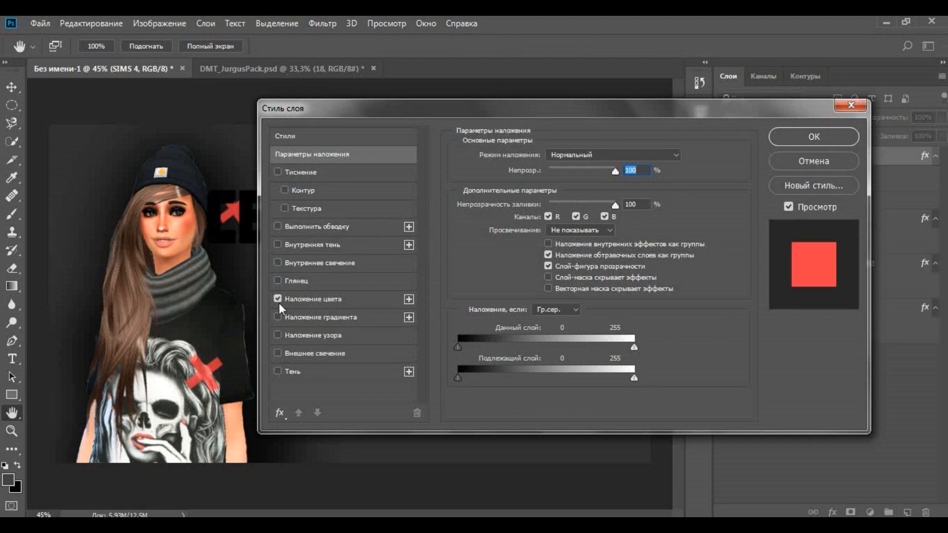
pyautogui.click(321, 299)
pyautogui.click(685, 155)
pyautogui.click(287, 136)
pyautogui.click(612, 128)
pyautogui.click(812, 138)
# Add a Gradient Overlay to the Сборка модов text layer and set the gradient's end stop to bright red
pyautogui.doubleClick(748, 200)
pyautogui.doubleClick(858, 205)
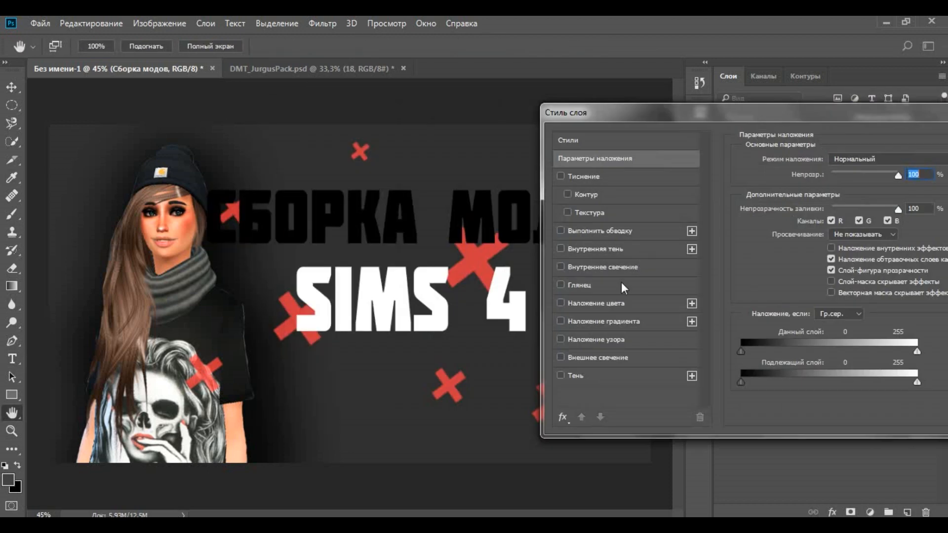
pyautogui.click(624, 322)
pyautogui.click(865, 194)
pyautogui.click(682, 349)
pyautogui.click(446, 404)
pyautogui.click(423, 159)
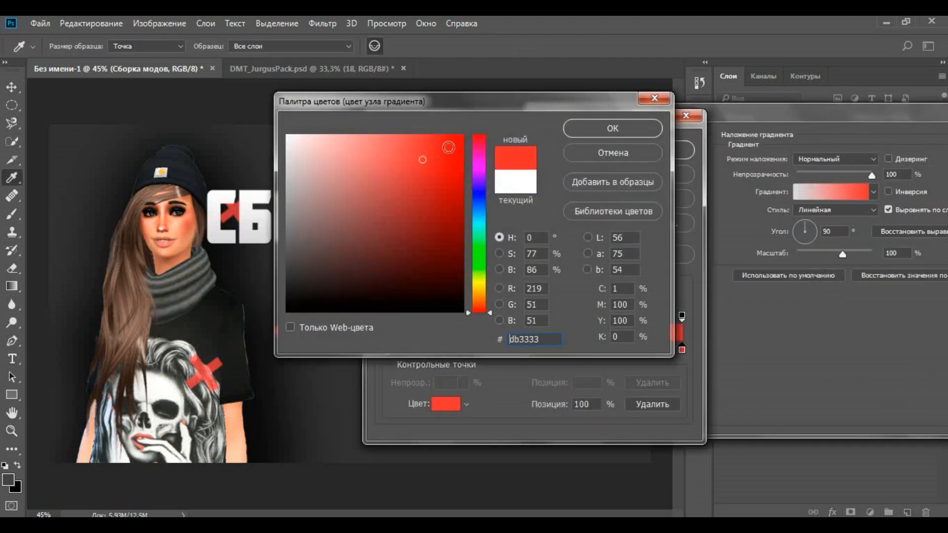
pyautogui.moveTo(444, 102); pyautogui.dragTo(631, 123)
pyautogui.click(618, 152)
pyautogui.click(799, 147)
# Set the gradient's start stop to orange, apply the style, and move both text lines slightly lower
pyautogui.click(387, 349)
pyautogui.click(446, 404)
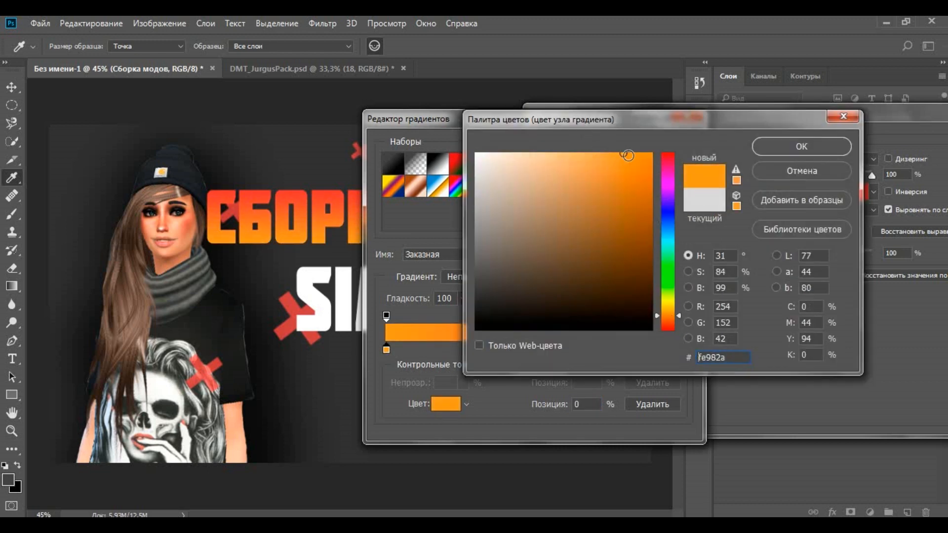
pyautogui.click(801, 146)
pyautogui.click(661, 144)
pyautogui.moveTo(686, 114); pyautogui.dragTo(296, 206)
pyautogui.click(715, 233)
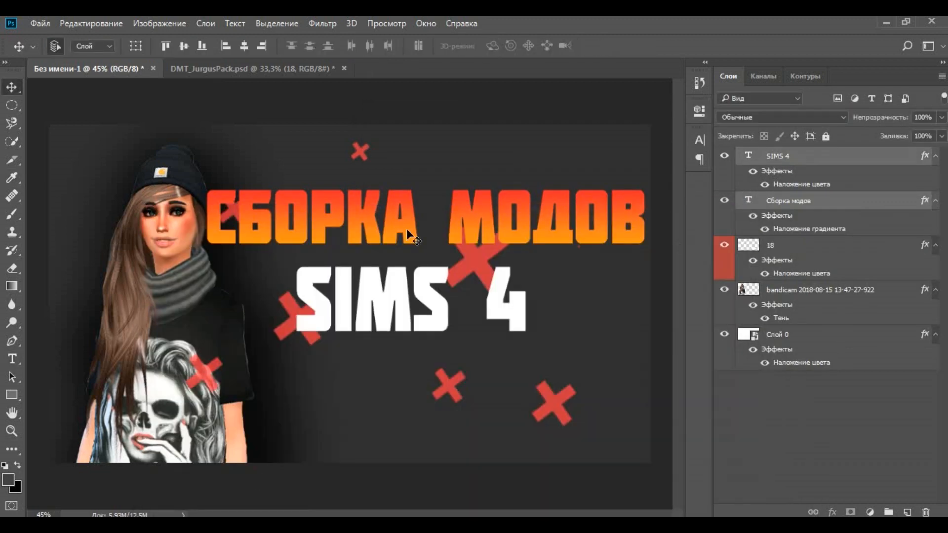
pyautogui.moveTo(406, 233); pyautogui.dragTo(406, 254)
# Copy layer 10 from the Brushes group of DMT_JurgusPack.psd into Без имени-1 and enlarge it to about 276%
pyautogui.hotkey('ctrl', 'Tab')
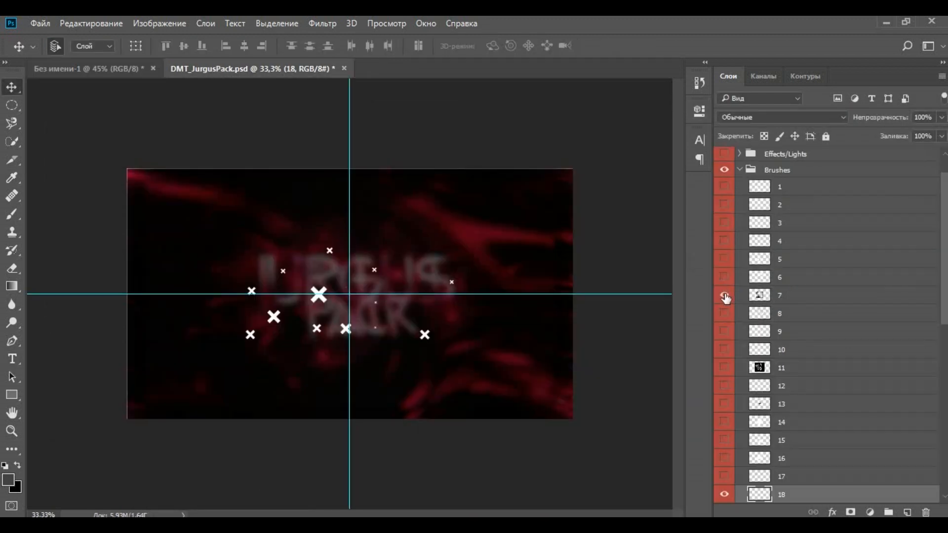
pyautogui.click(724, 368)
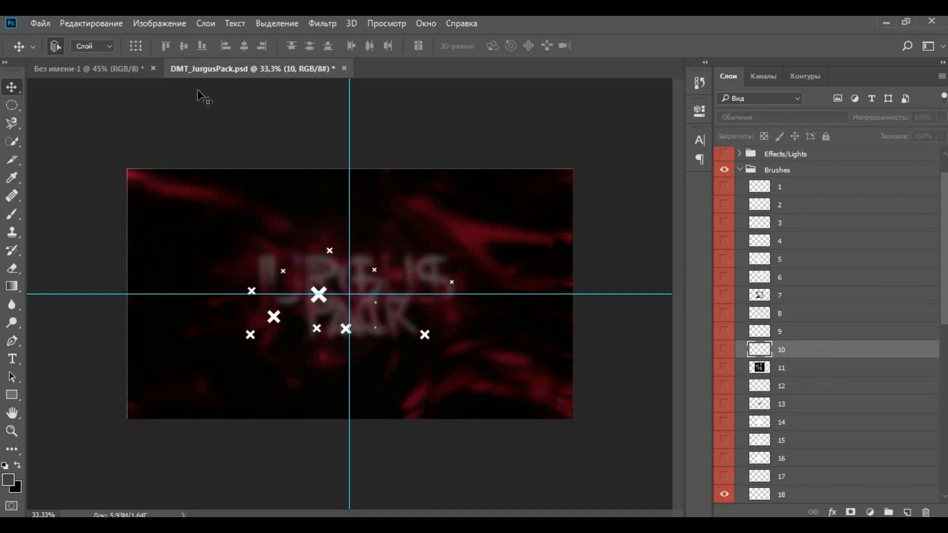
pyautogui.moveTo(203, 96); pyautogui.dragTo(728, 158)
pyautogui.moveTo(295, 260); pyautogui.dragTo(59, 110)
pyautogui.moveTo(557, 425); pyautogui.dragTo(651, 472)
pyautogui.click(11, 87)
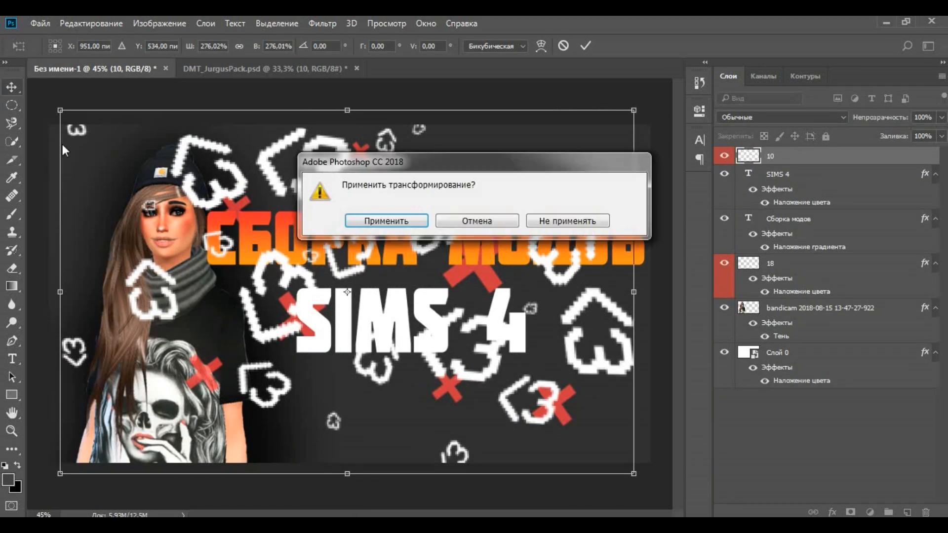
pyautogui.click(385, 220)
# Set layer 10's opacity to 15% and shift its heart pattern slightly down and to the left
pyautogui.click(891, 118)
pyautogui.write('20')
pyautogui.click(890, 118)
pyautogui.write('15')
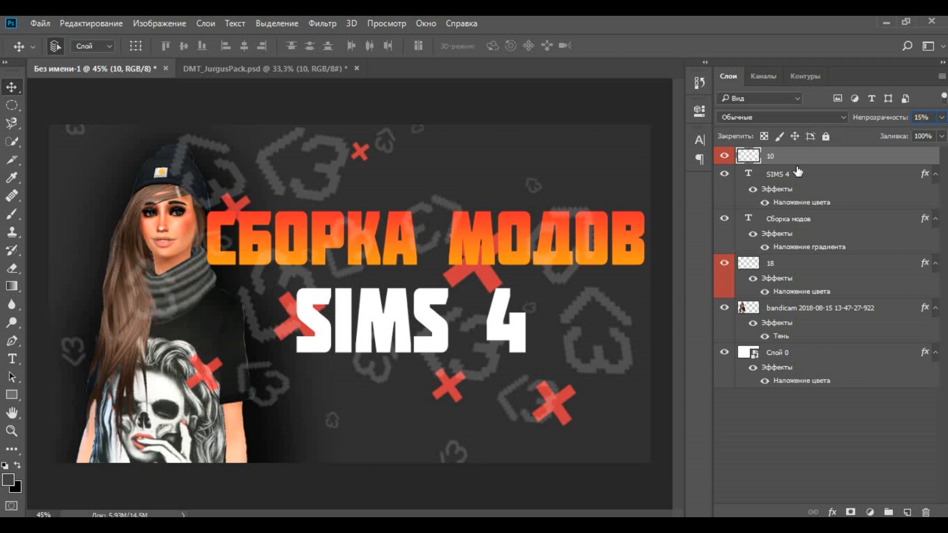
pyautogui.hotkey('ctrl', 't')
pyautogui.moveTo(269, 284); pyautogui.dragTo(258, 313)
pyautogui.click(11, 88)
pyautogui.click(385, 220)
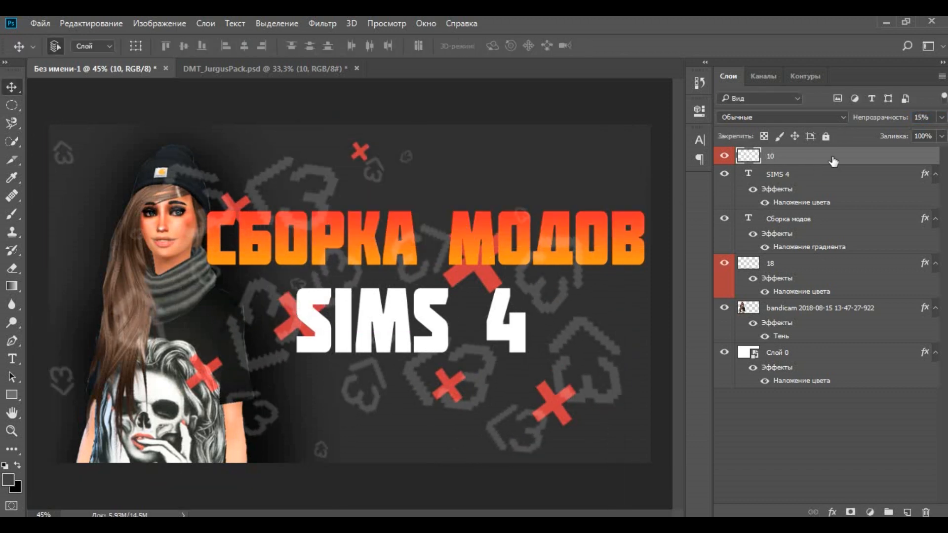
# Delete the heart-pattern layer 10 from Без имени-1 after trying it at 5% opacity
pyautogui.doubleClick(833, 161)
pyautogui.click(723, 138)
pyautogui.click(879, 120)
pyautogui.write('5')
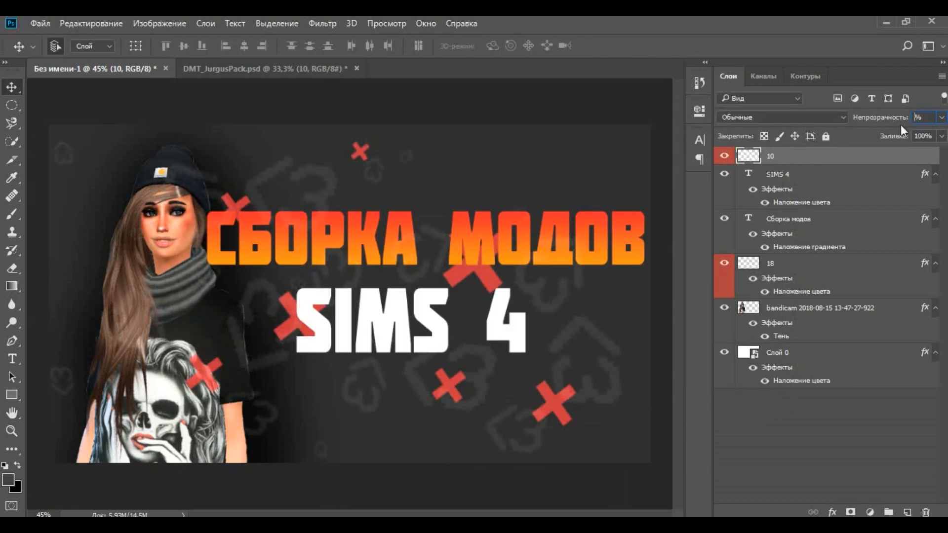
pyautogui.click(724, 155)
pyautogui.press('Delete')
# Look through the effects in the Liquiform group of DMT_JurgusPack.psd and hide the group again
pyautogui.click(284, 68)
pyautogui.click(724, 205)
pyautogui.click(739, 206)
pyautogui.click(724, 221)
pyautogui.click(739, 222)
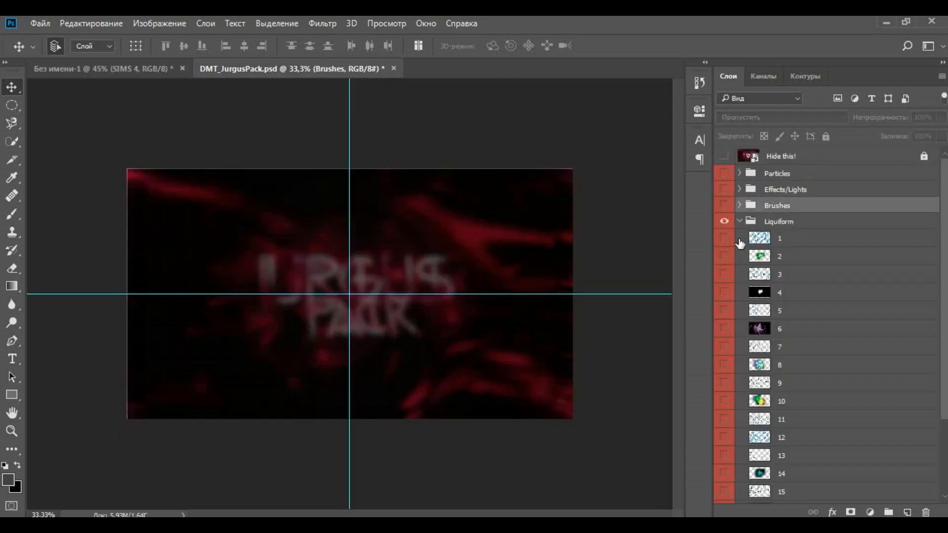
pyautogui.scroll(-4, 724, 390)
pyautogui.click(723, 419)
pyautogui.scroll(4, 725, 417)
pyautogui.click(723, 222)
pyautogui.click(738, 221)
# Show the Cartoon Effects group and preview its effect layers
pyautogui.click(724, 237)
pyautogui.click(739, 238)
pyautogui.click(724, 255)
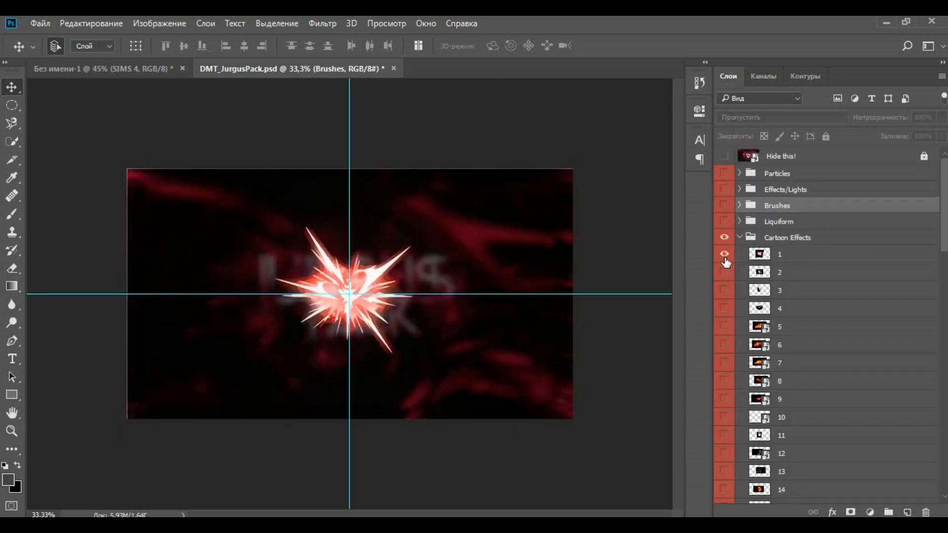
pyautogui.click(723, 254)
pyautogui.scroll(-4, 734, 407)
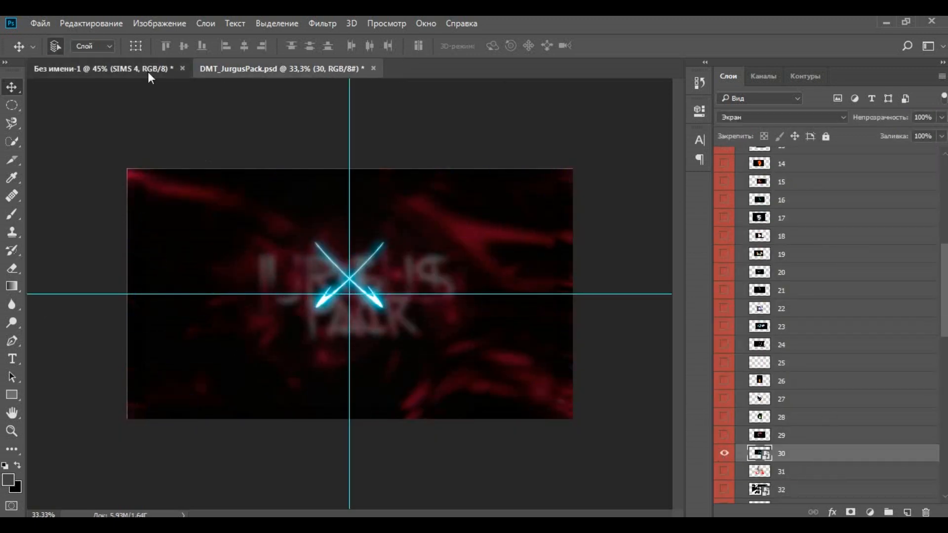
# Try the crossed-swords layer 30 behind the title in Без имени-1 at about 35% scale
pyautogui.moveTo(148, 73); pyautogui.dragTo(388, 265)
pyautogui.hotkey('ctrl', 't')
pyautogui.moveTo(516, 211); pyautogui.dragTo(637, 143)
pyautogui.moveTo(467, 232); pyautogui.dragTo(409, 313)
pyautogui.click(11, 87)
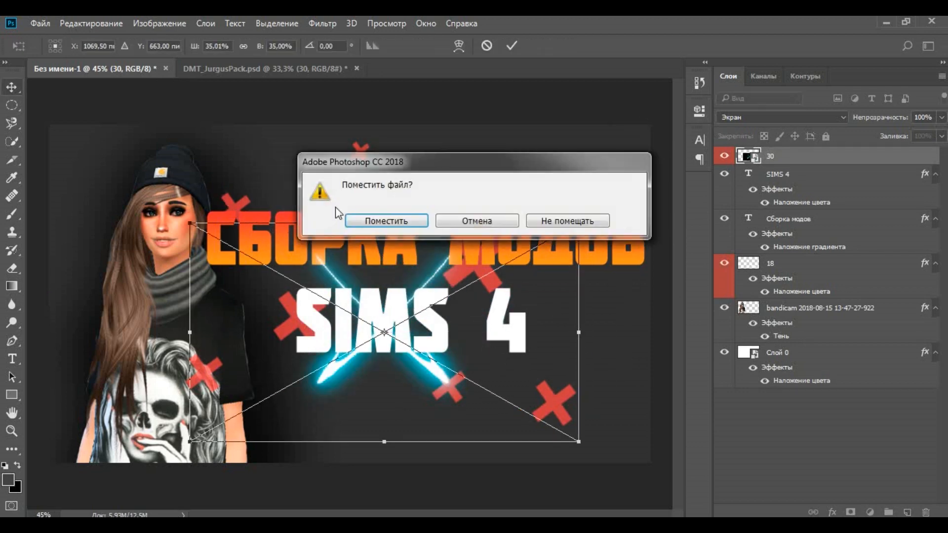
pyautogui.click(348, 220)
pyautogui.press('Delete')
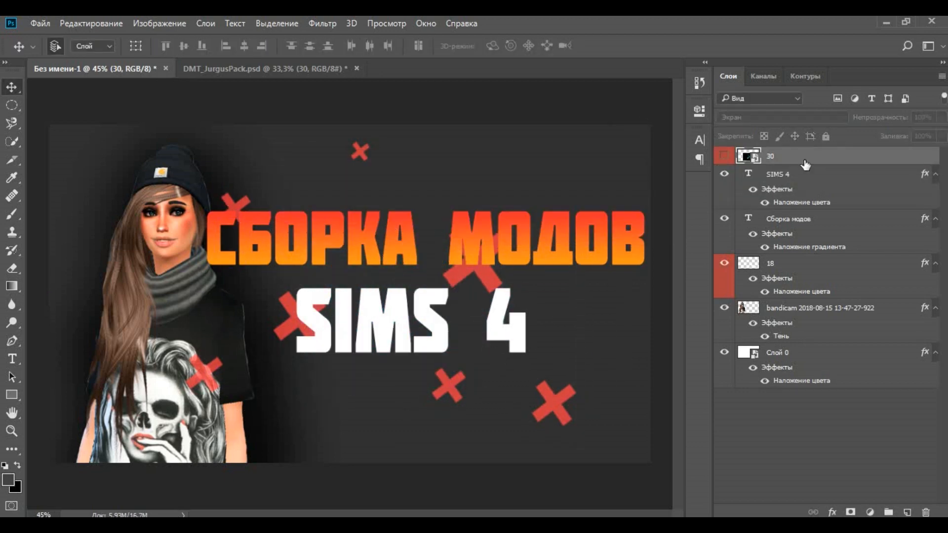
# Move the SIMS 4 text slightly to the right under the Сборка модов line
pyautogui.hotkey('ctrl', 't')
pyautogui.moveTo(402, 315); pyautogui.dragTo(416, 316)
pyautogui.click(11, 87)
pyautogui.click(393, 219)
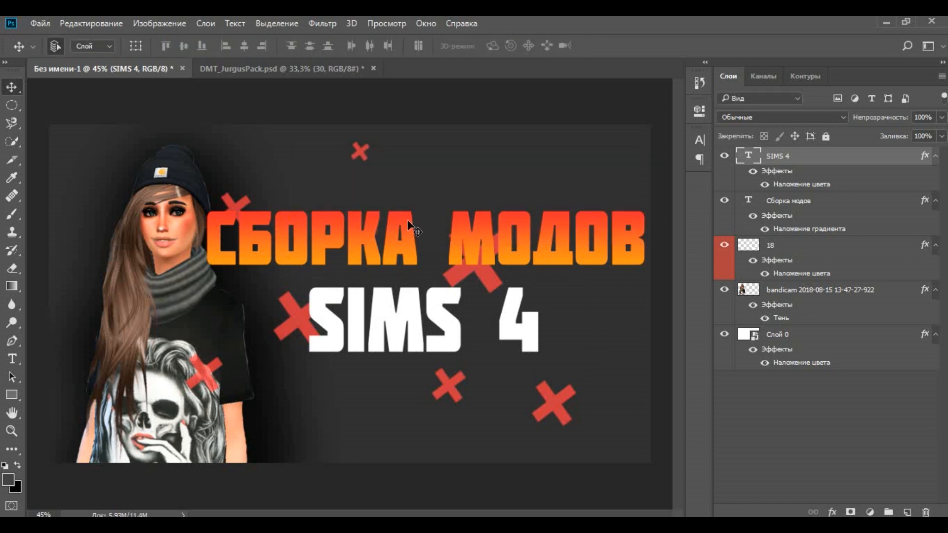
# Copy the flame layer 51 from the Cartoon Effects group of DMT_JurgusPack.psd into Без имени-1
pyautogui.click(282, 69)
pyautogui.click(724, 422)
pyautogui.scroll(-1, 724, 434)
pyautogui.click(724, 404)
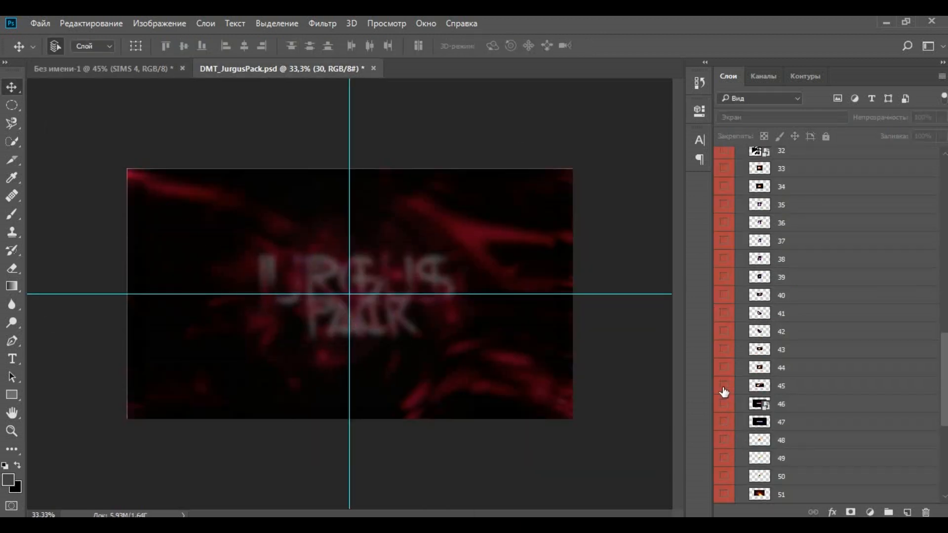
pyautogui.click(724, 404)
pyautogui.click(817, 404)
pyautogui.moveTo(817, 404); pyautogui.dragTo(375, 257)
# Stretch flame layer 51 to about 253% width and 200% height so it covers the whole canvas
pyautogui.hotkey('ctrl', 't')
pyautogui.moveTo(502, 209); pyautogui.dragTo(652, 125)
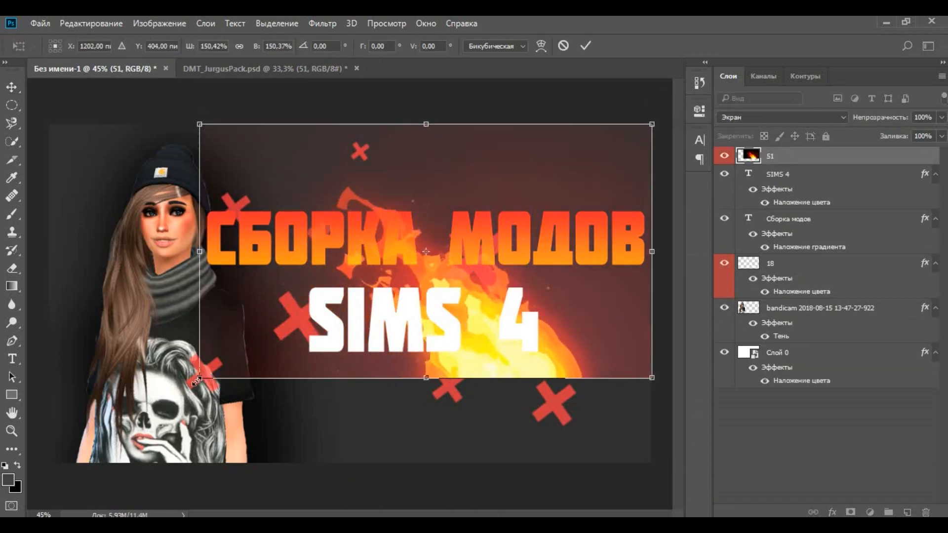
pyautogui.moveTo(200, 378); pyautogui.dragTo(49, 463)
pyautogui.moveTo(339, 435); pyautogui.dragTo(408, 434)
pyautogui.moveTo(117, 295); pyautogui.dragTo(57, 295)
pyautogui.moveTo(486, 410); pyautogui.dragTo(574, 411)
pyautogui.moveTo(146, 294); pyautogui.dragTo(49, 294)
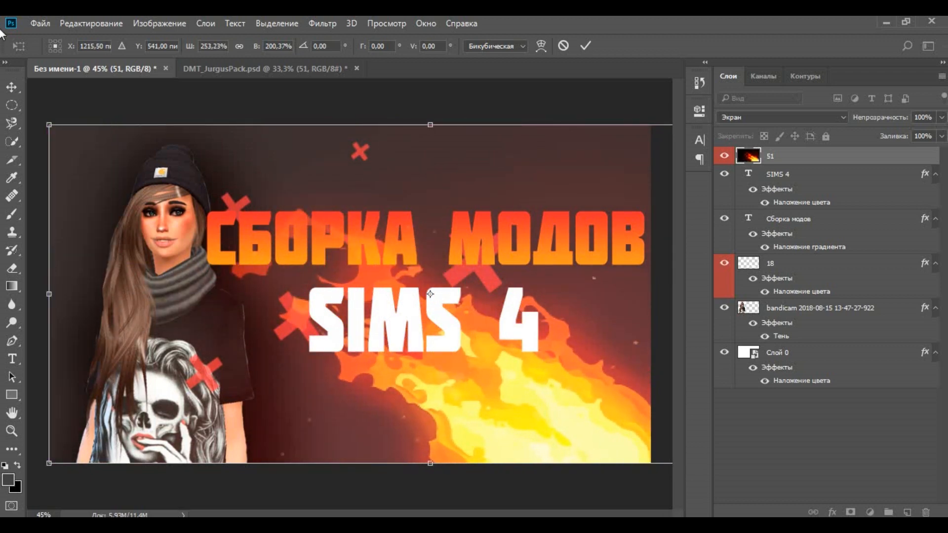
pyautogui.click(12, 87)
pyautogui.click(392, 220)
# Set the opacity of flame layer 51 to 85%
pyautogui.click(885, 119)
pyautogui.write('80')
pyautogui.press('BackSpace')
pyautogui.press('BackSpace')
pyautogui.write('60')
pyautogui.press('BackSpace')
pyautogui.press('BackSpace')
pyautogui.write('70')
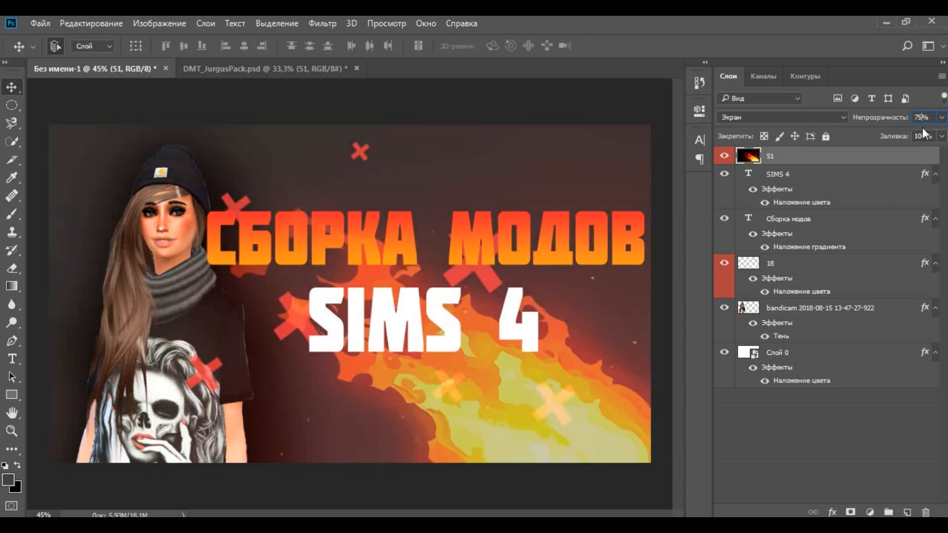
pyautogui.press('BackSpace')
pyautogui.press('BackSpace')
pyautogui.write('85')
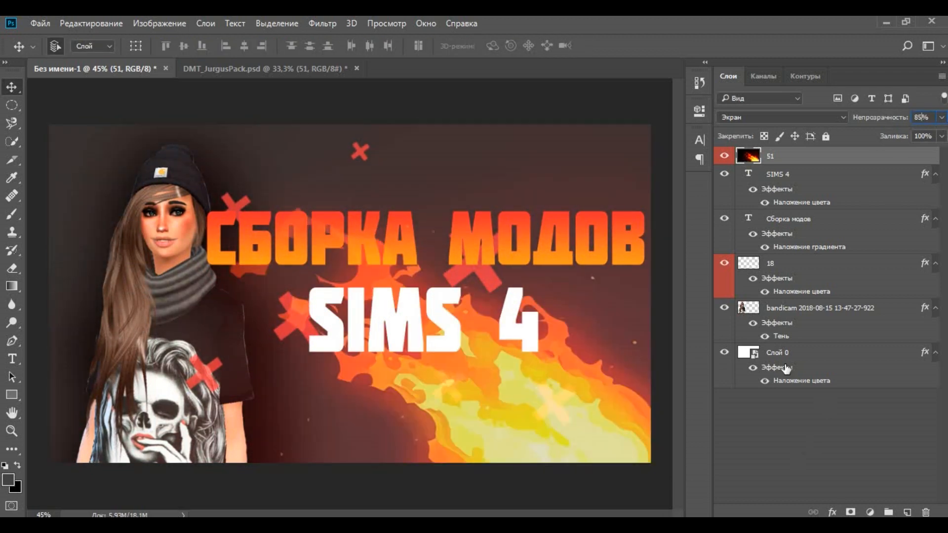
# Hide and collapse the effect groups in DMT_JurgusPack.psd and close the file
pyautogui.hotkey('ctrl', 'Tab')
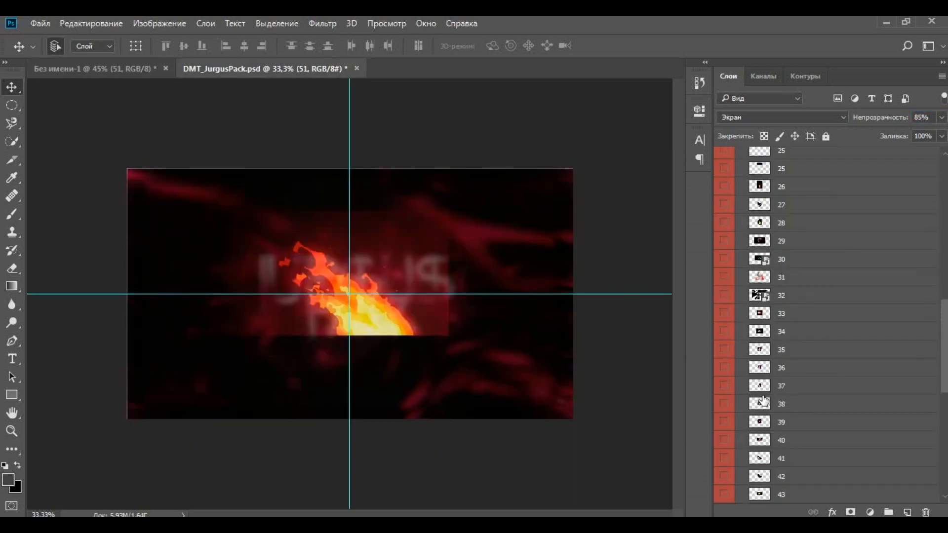
pyautogui.scroll(-20, 829, 417)
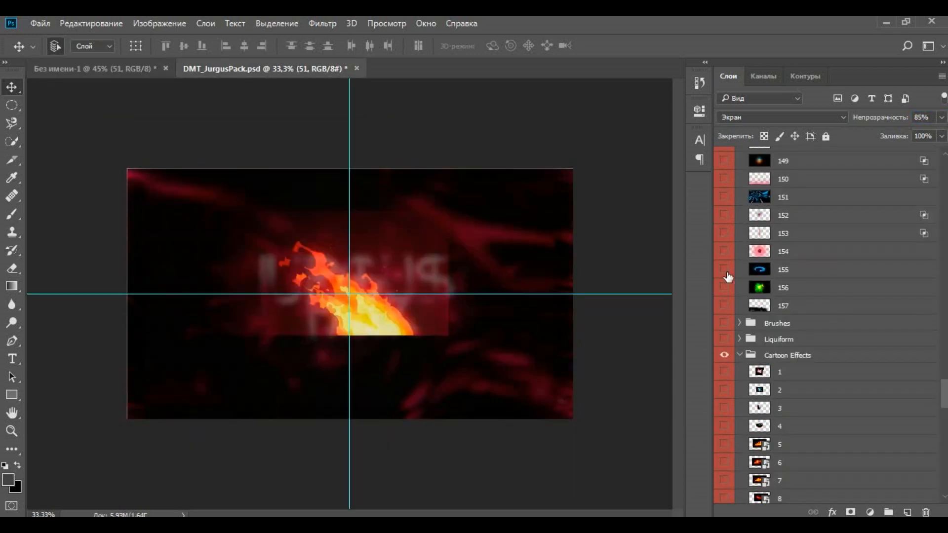
pyautogui.click(724, 355)
pyautogui.scroll(20, 722, 356)
pyautogui.click(739, 190)
pyautogui.click(724, 189)
pyautogui.click(739, 238)
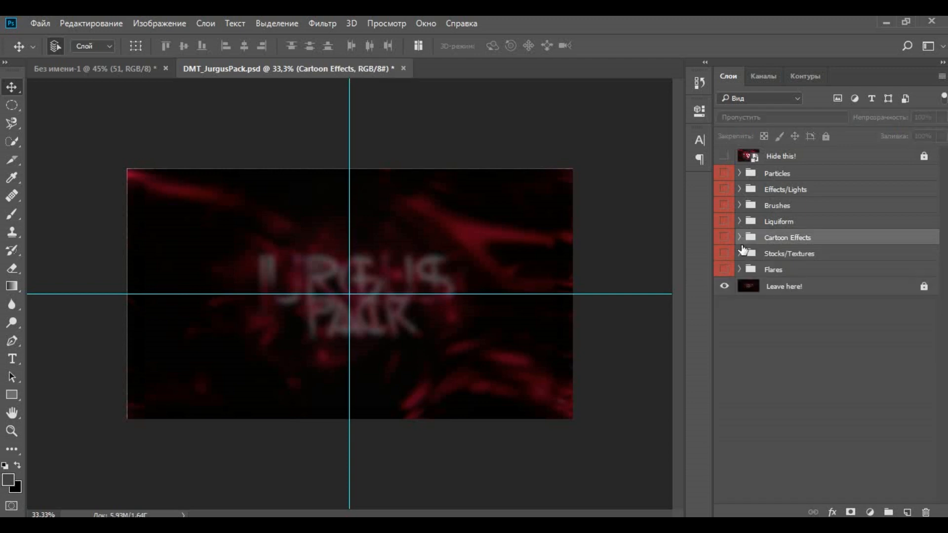
pyautogui.click(143, 69)
pyautogui.click(403, 69)
pyautogui.click(474, 286)
# Open the project ох уж эти женщины....psd from the photoshop folder inside Projects on drive D
pyautogui.click(478, 453)
pyautogui.click(545, 159)
pyautogui.click(526, 159)
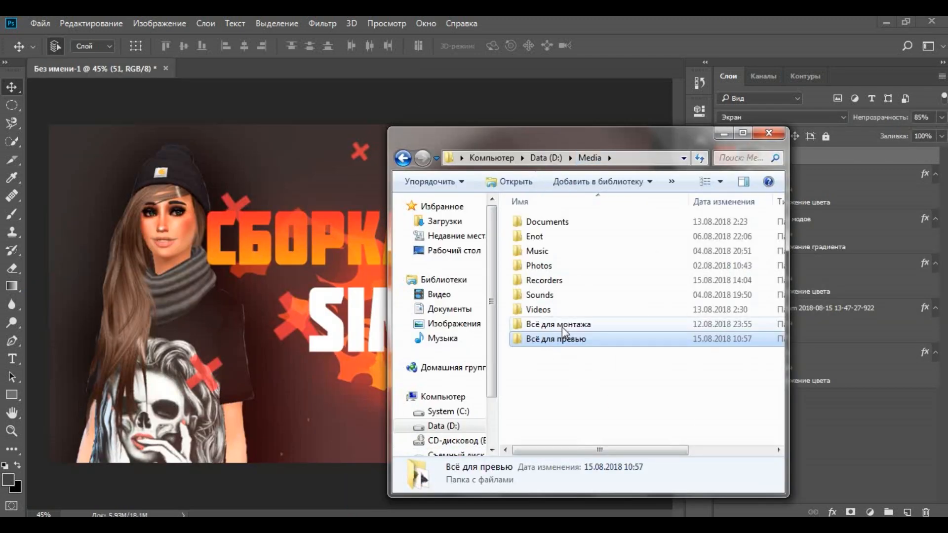
pyautogui.click(546, 158)
pyautogui.doubleClick(540, 324)
pyautogui.doubleClick(543, 234)
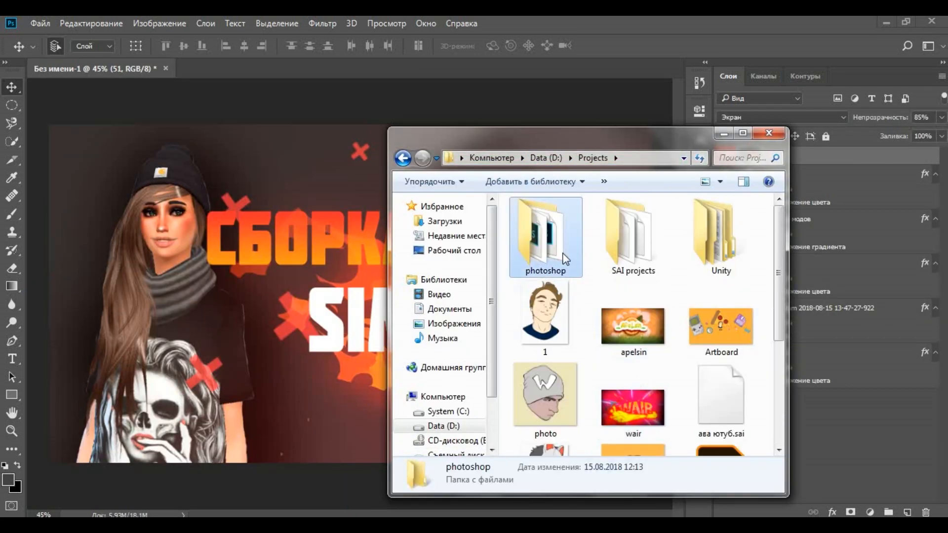
pyautogui.doubleClick(585, 252)
pyautogui.click(756, 134)
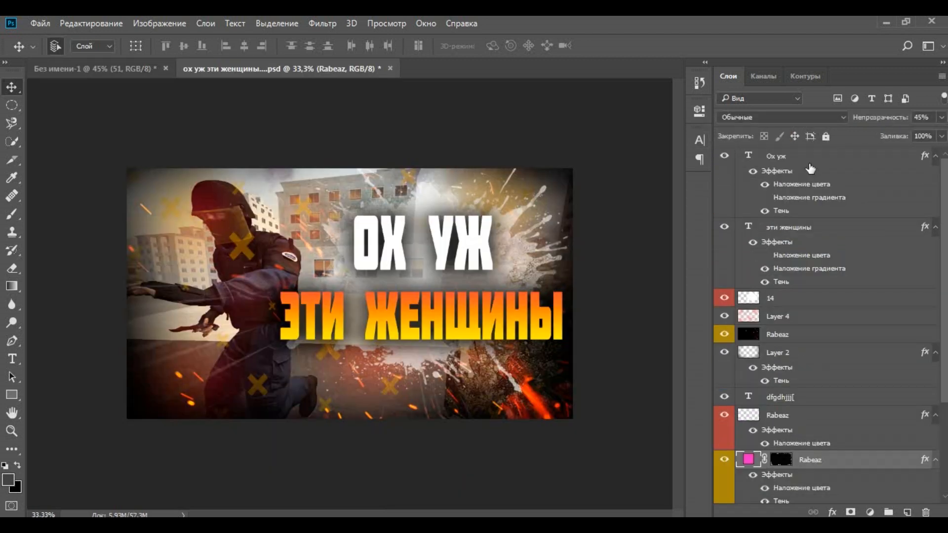
# Copy the dark vignette Layer 2 into Без имени-1 and scale it to about 94% by 95% to fit the canvas
pyautogui.moveTo(806, 356); pyautogui.dragTo(492, 169)
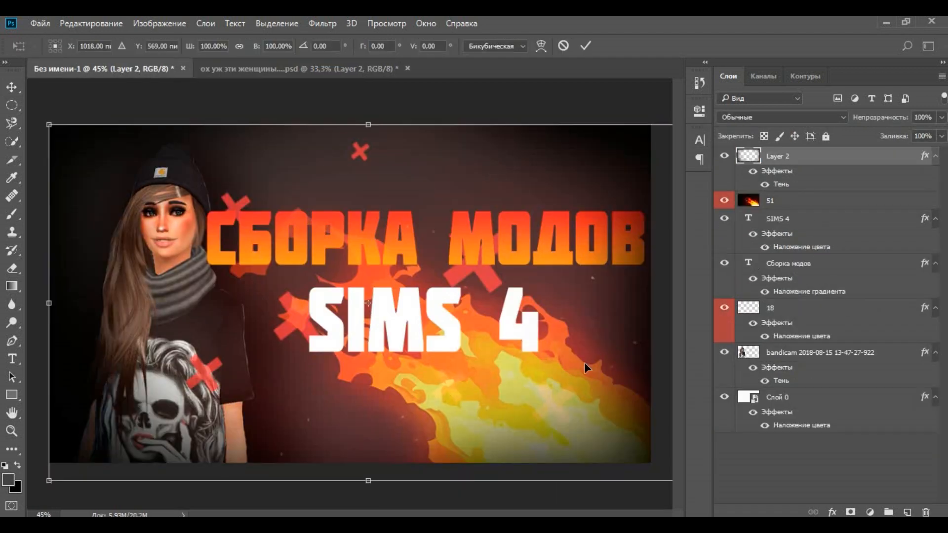
pyautogui.moveTo(419, 416); pyautogui.dragTo(402, 406)
pyautogui.moveTo(30, 472); pyautogui.dragTo(49, 467)
pyautogui.moveTo(669, 293); pyautogui.dragTo(650, 294)
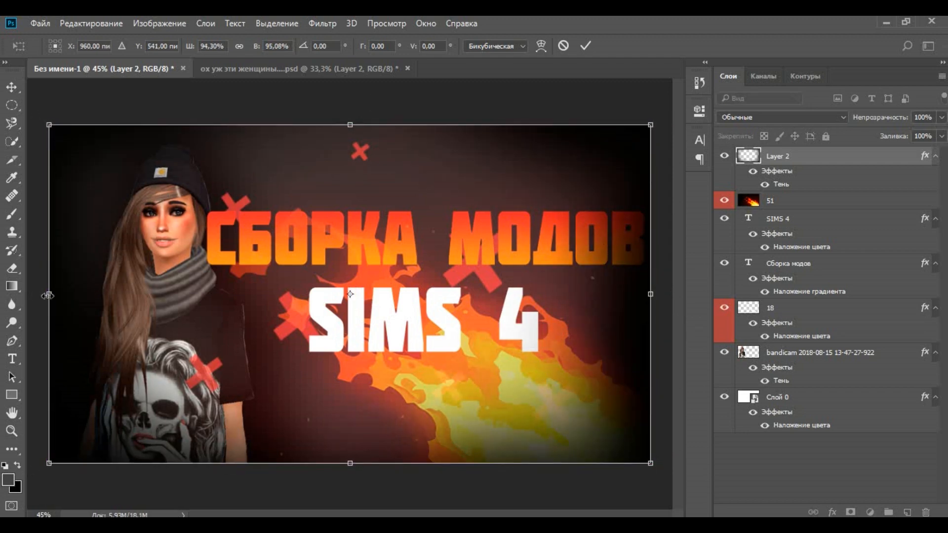
pyautogui.click(322, 70)
pyautogui.click(104, 68)
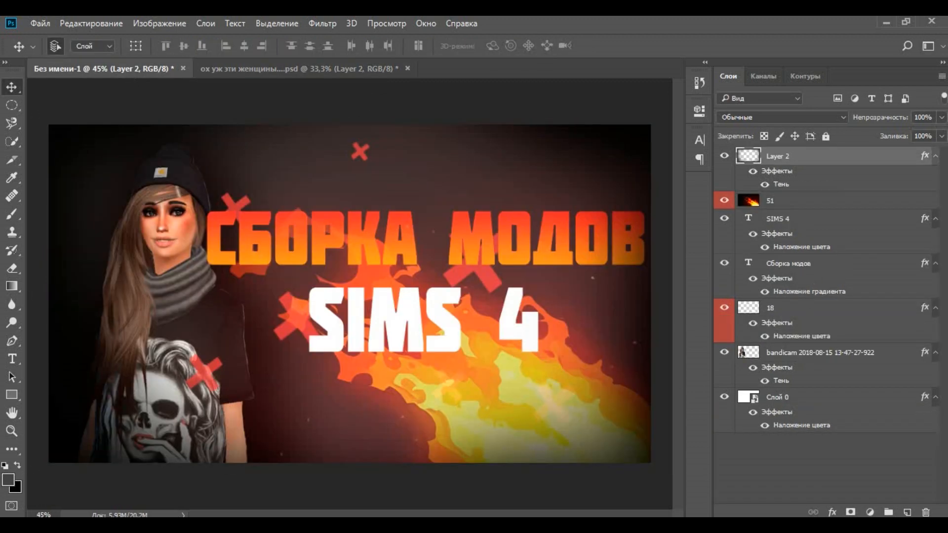
# Add an empty layer with a Color Overlay above Layer 2 and try it lower in the layer stack
pyautogui.rightClick(795, 156)
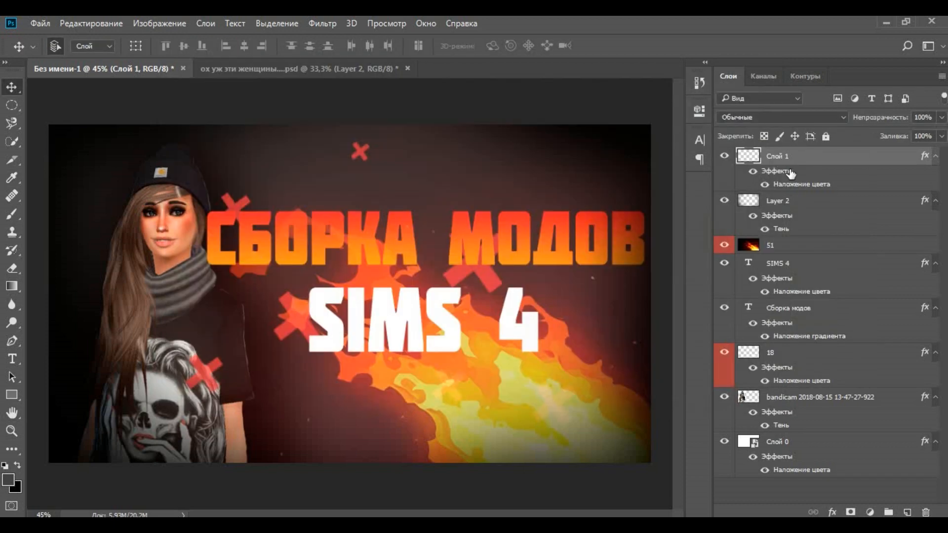
pyautogui.doubleClick(790, 157)
pyautogui.click(255, 273)
pyautogui.click(721, 111)
pyautogui.click(808, 445)
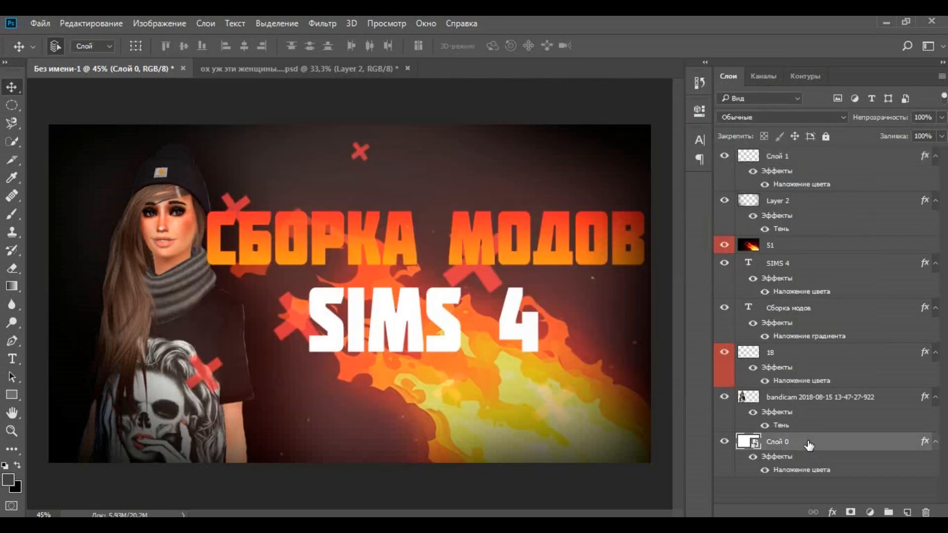
pyautogui.moveTo(799, 157); pyautogui.dragTo(812, 432)
pyautogui.moveTo(800, 400); pyautogui.dragTo(804, 149)
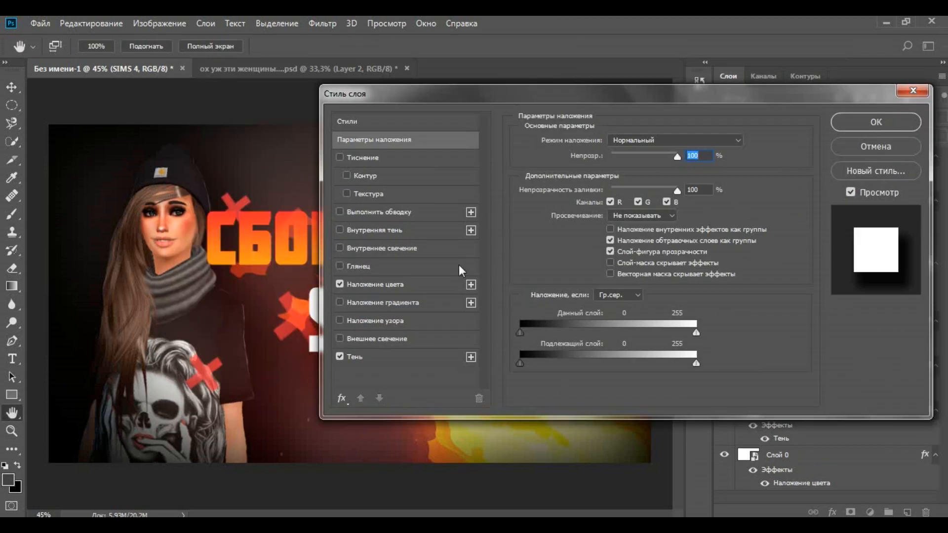
# Add a Drop Shadow to the SIMS 4 text with 24 px distance, 19% spread, 79 px size and color 270f0f
pyautogui.click(355, 356)
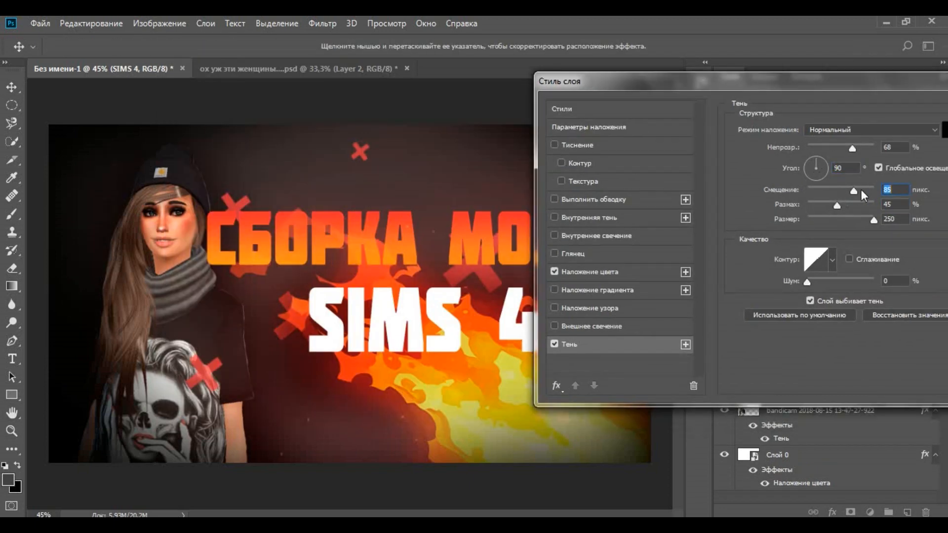
pyautogui.moveTo(861, 190); pyautogui.dragTo(819, 205)
pyautogui.moveTo(873, 220); pyautogui.dragTo(849, 216)
pyautogui.click(945, 130)
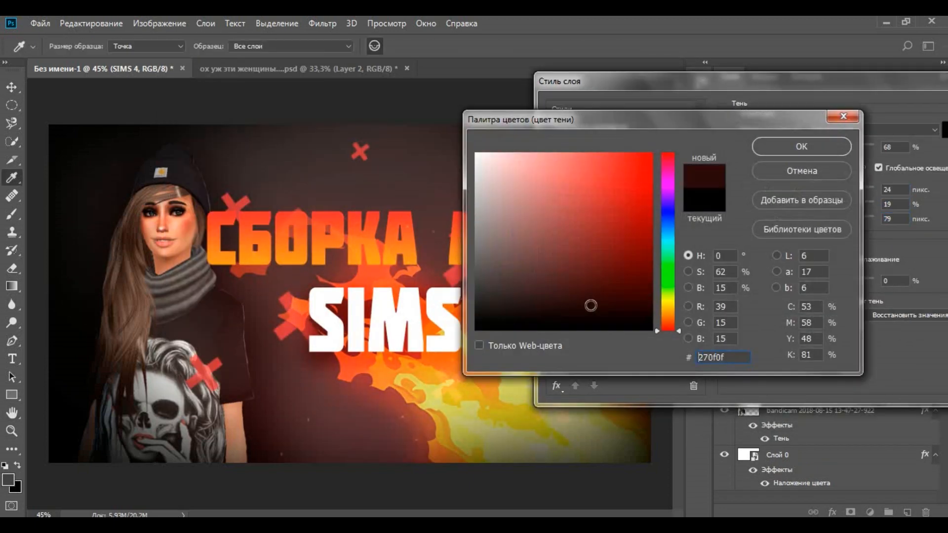
pyautogui.click(786, 147)
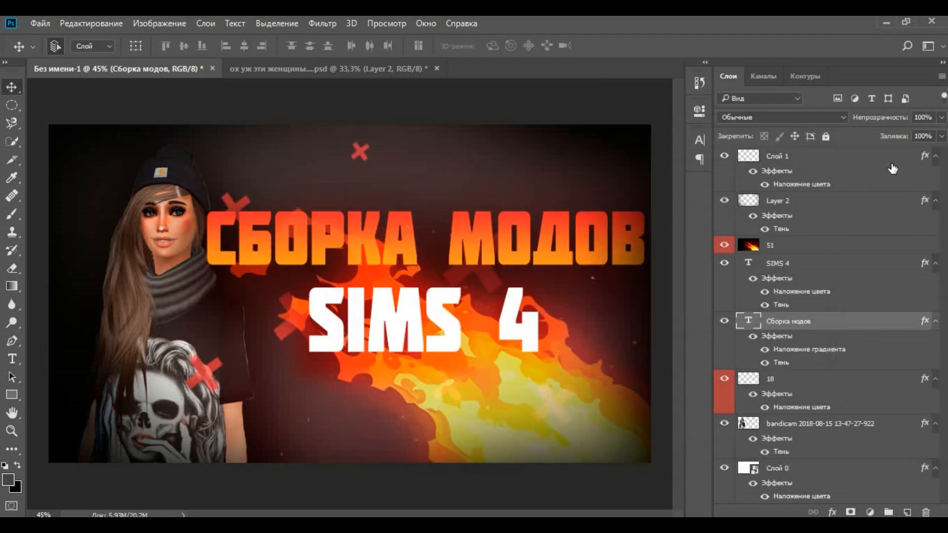
# Examine the layer stack of ох уж эти женщины....psd for reference
pyautogui.click(328, 69)
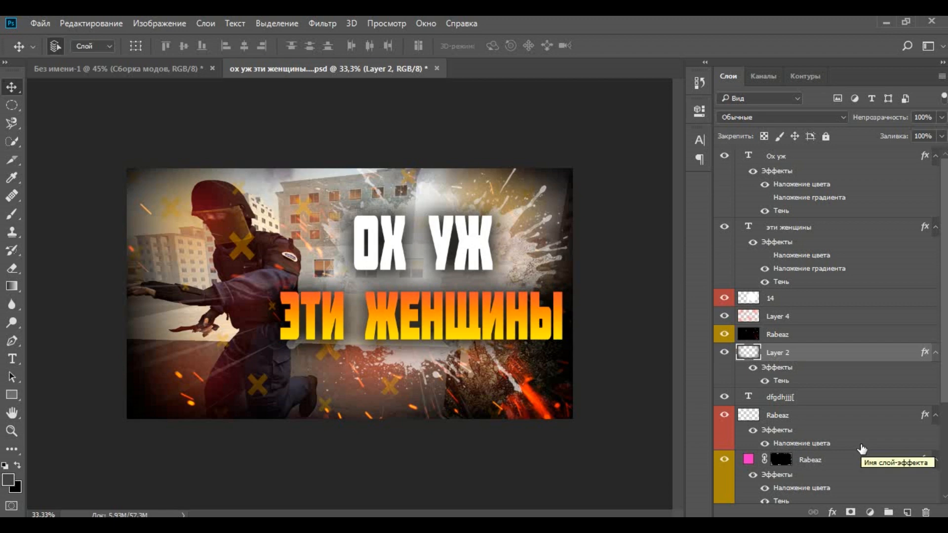
pyautogui.scroll(-3, 861, 450)
pyautogui.click(148, 70)
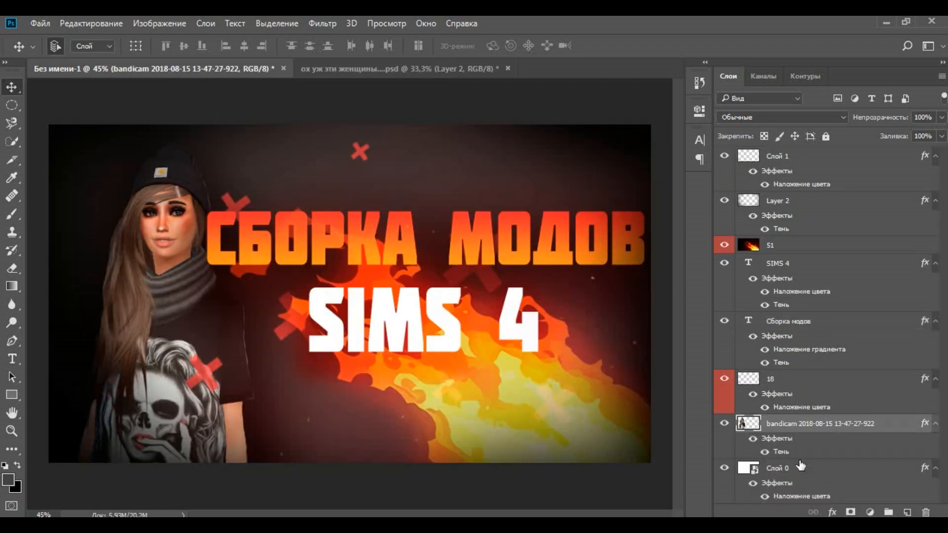
# Delete the empty Слой 1 from the top of the layer stack
pyautogui.click(777, 157)
pyautogui.moveTo(814, 247); pyautogui.dragTo(846, 160)
pyautogui.rightClick(852, 159)
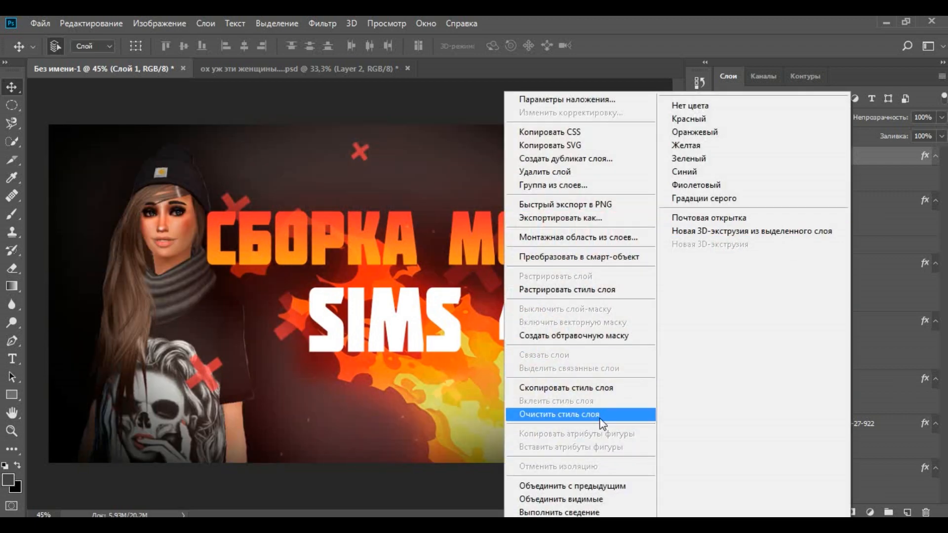
pyautogui.click(839, 165)
pyautogui.press('Delete')
pyautogui.doubleClick(813, 424)
pyautogui.click(750, 127)
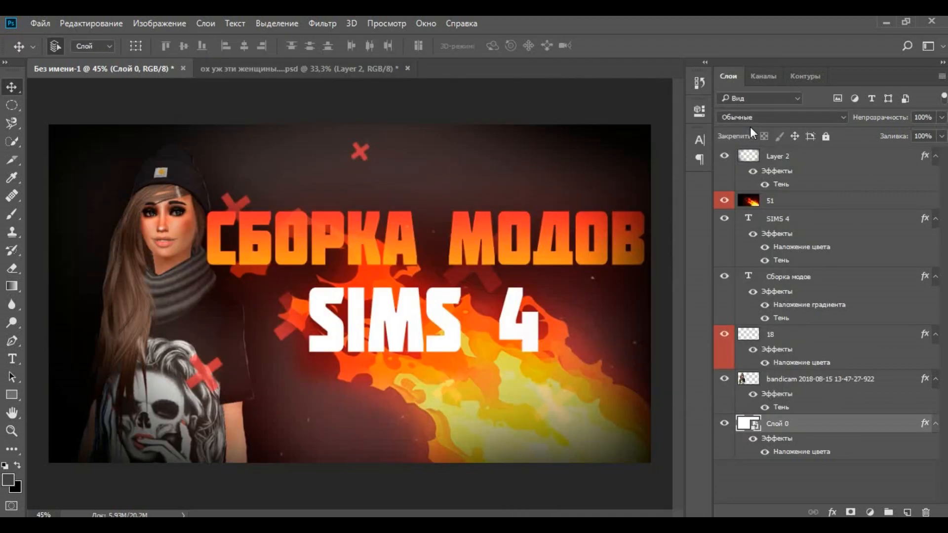
pyautogui.click(853, 377)
pyautogui.doubleClick(795, 379)
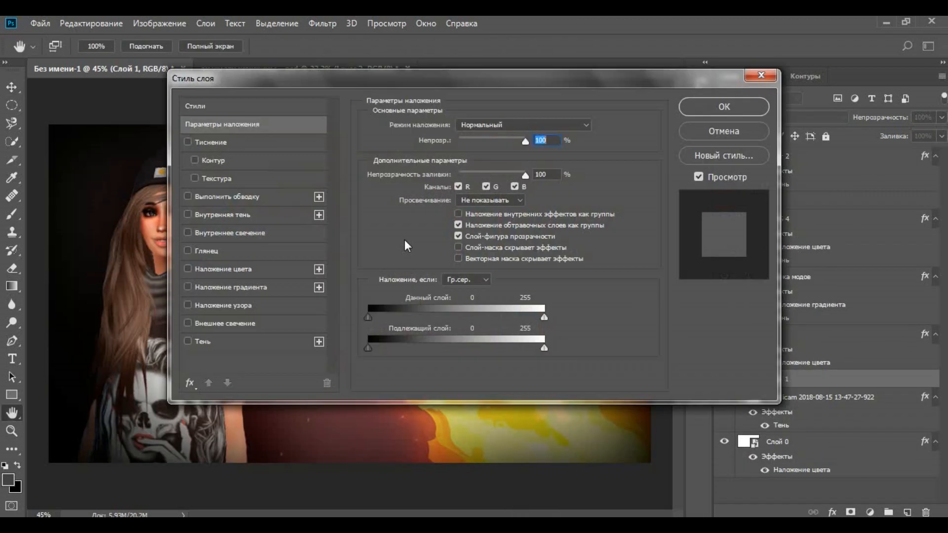
# Enable only a Color Overlay on the new Слой 1, pick its overlay color and apply the style
pyautogui.click(227, 324)
pyautogui.click(188, 323)
pyautogui.click(212, 305)
pyautogui.click(187, 305)
pyautogui.click(188, 269)
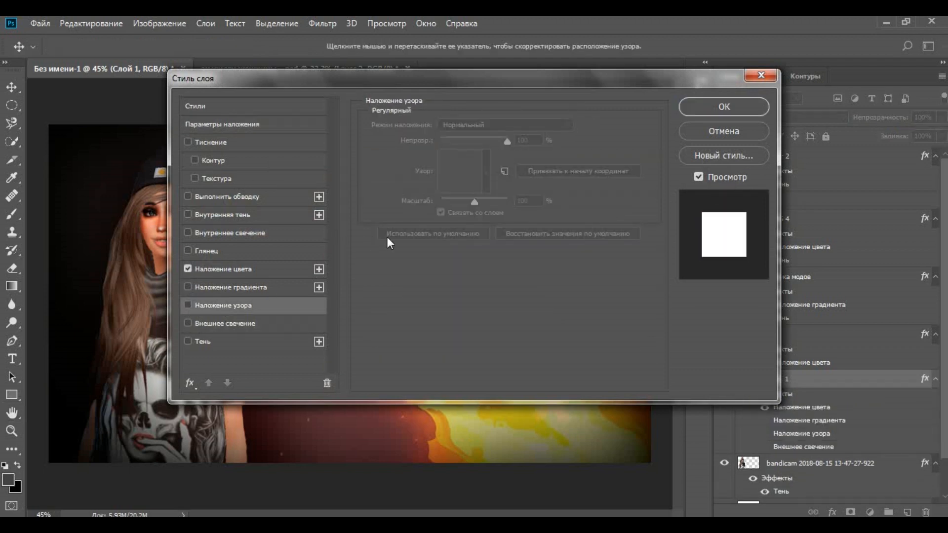
pyautogui.click(224, 269)
pyautogui.click(591, 127)
pyautogui.click(641, 257)
pyautogui.click(801, 146)
pyautogui.click(748, 110)
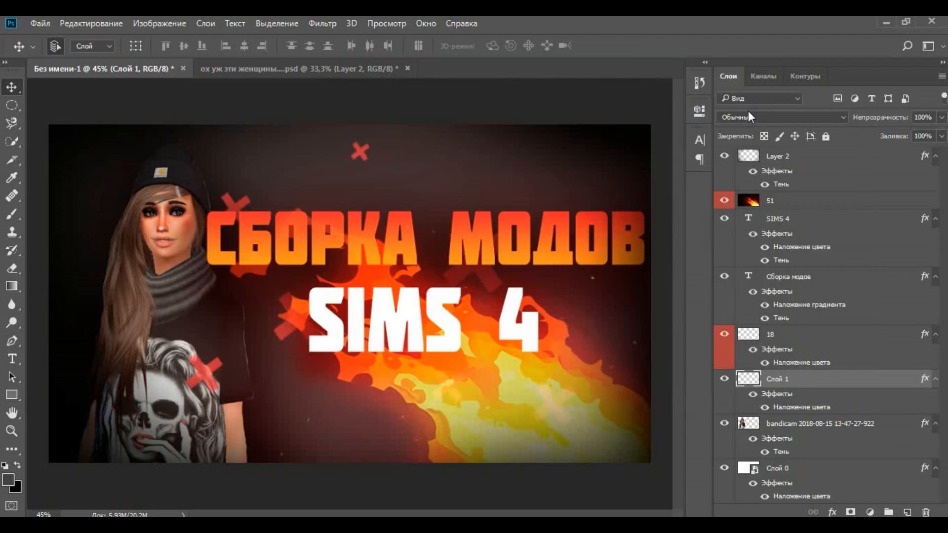
# Clip Слой 1 to the character layer beneath it and try a Bevel and Emboss effect in its layer style
pyautogui.rightClick(790, 380)
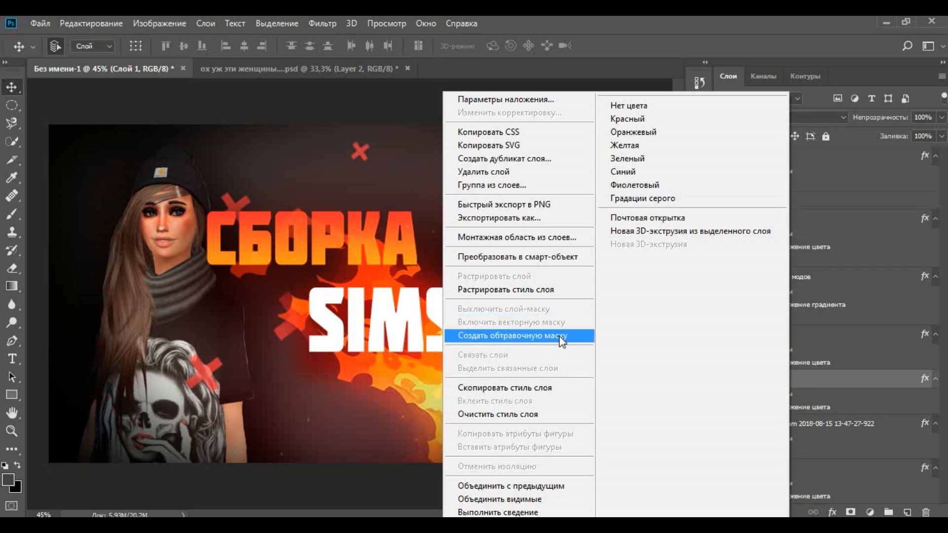
pyautogui.click(561, 395)
pyautogui.doubleClick(826, 384)
pyautogui.click(258, 144)
pyautogui.click(187, 143)
pyautogui.click(246, 123)
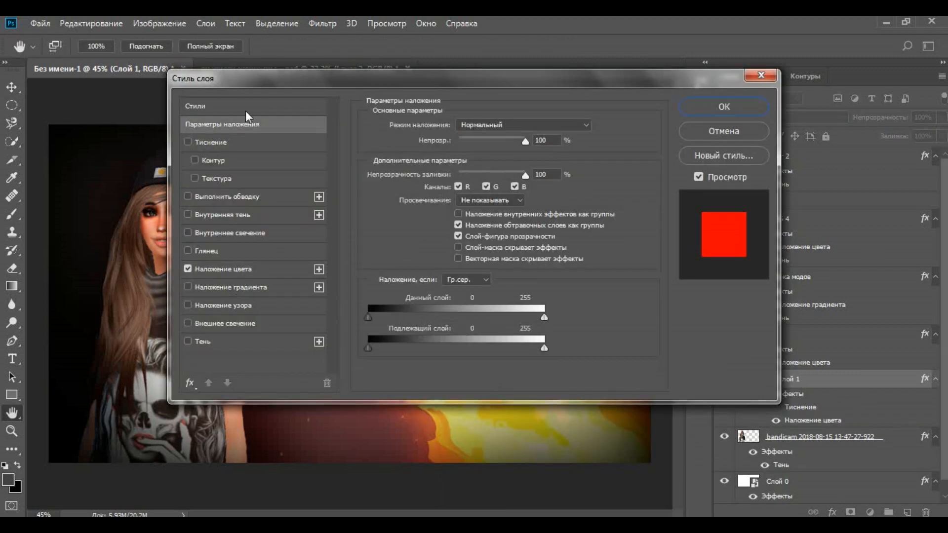
pyautogui.click(730, 107)
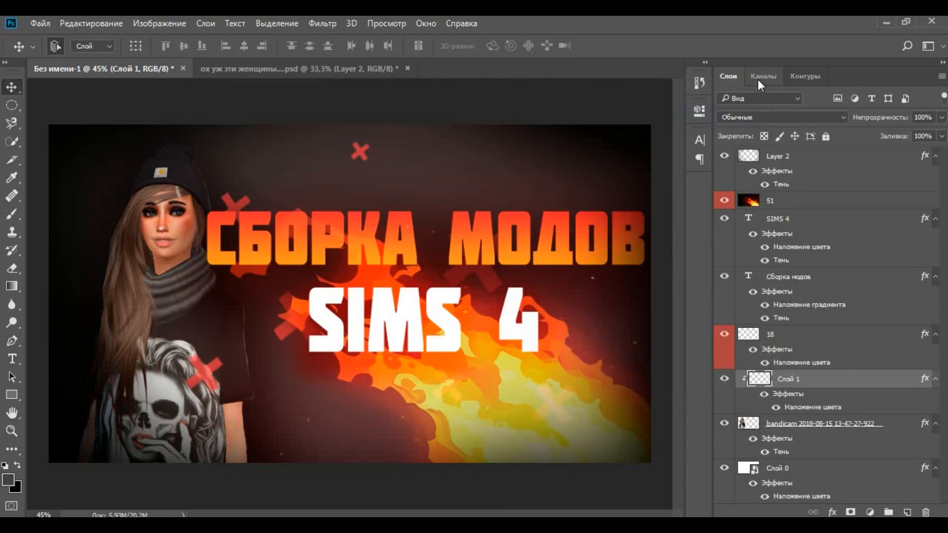
pyautogui.click(814, 378)
pyautogui.press('Return')
pyautogui.hotkey('ctrl', 'e')
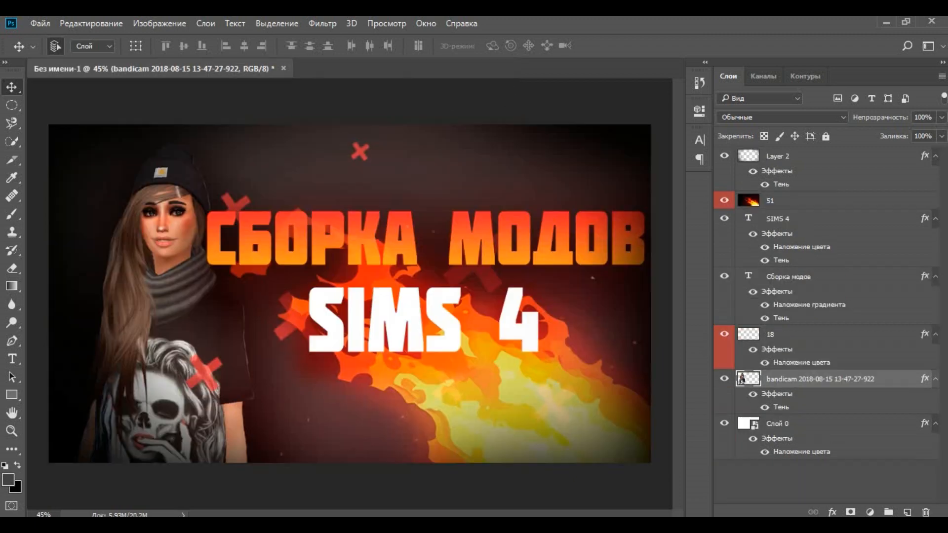
# Open Thumbnail Pack - BY -RABEAZ and DOMINANT.psd from the Эффекты folder, leaving its colour profile and missing fonts unprocessed, and hide its Delete layer
pyautogui.hotkey('alt', 'Tab')
pyautogui.click(534, 157)
pyautogui.click(547, 158)
pyautogui.doubleClick(553, 276)
pyautogui.doubleClick(563, 338)
pyautogui.doubleClick(567, 306)
pyautogui.scroll(-5, 671, 318)
pyautogui.scroll(5, 661, 314)
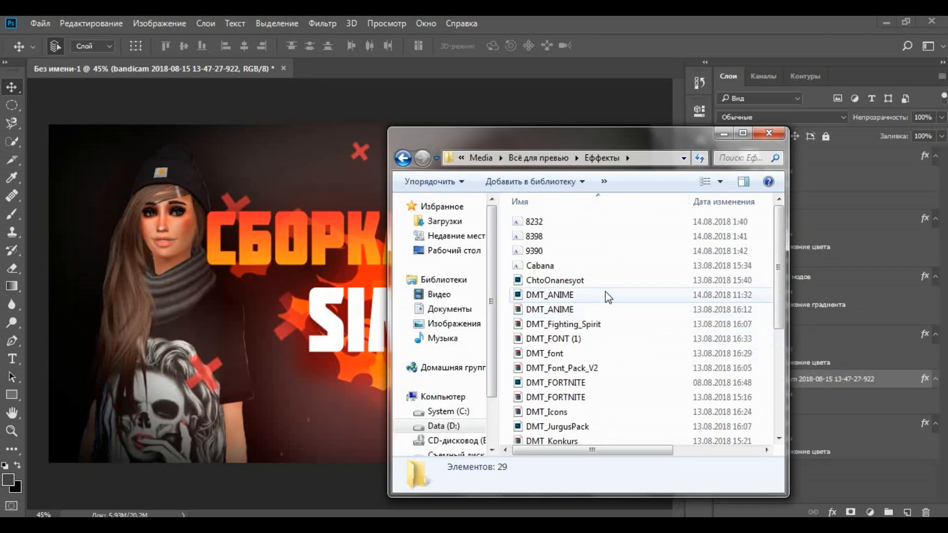
pyautogui.scroll(-5, 608, 297)
pyautogui.doubleClick(608, 421)
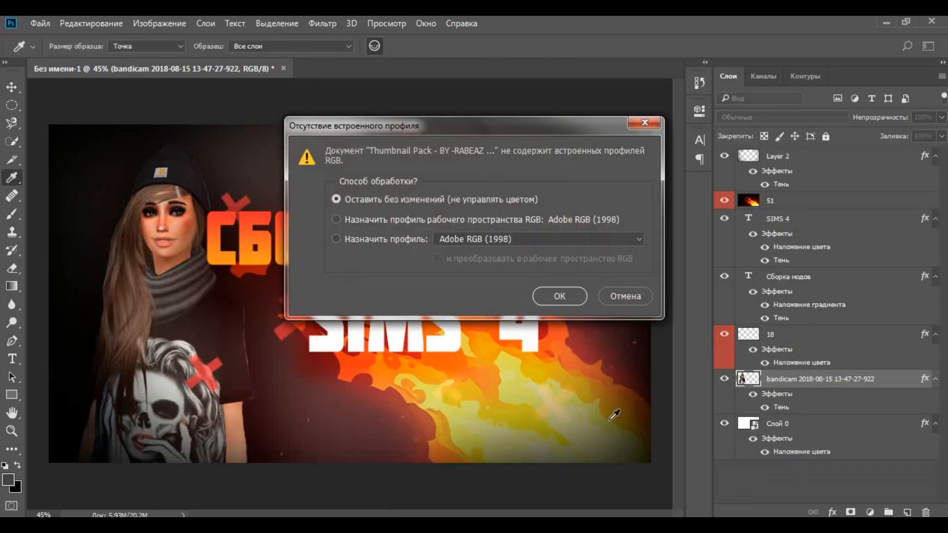
pyautogui.press('Return')
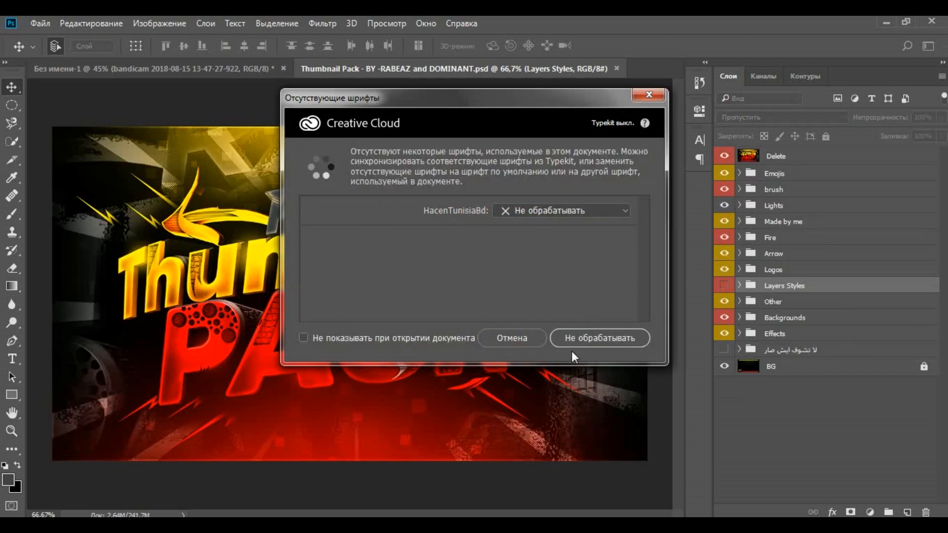
pyautogui.click(580, 338)
pyautogui.click(725, 156)
# Copy Layer 5 copy from the pack's Lights group to the top of the thumbnail and enlarge it to 177.11% by 181.81%
pyautogui.click(739, 205)
pyautogui.click(774, 189)
pyautogui.moveTo(787, 227); pyautogui.dragTo(716, 295)
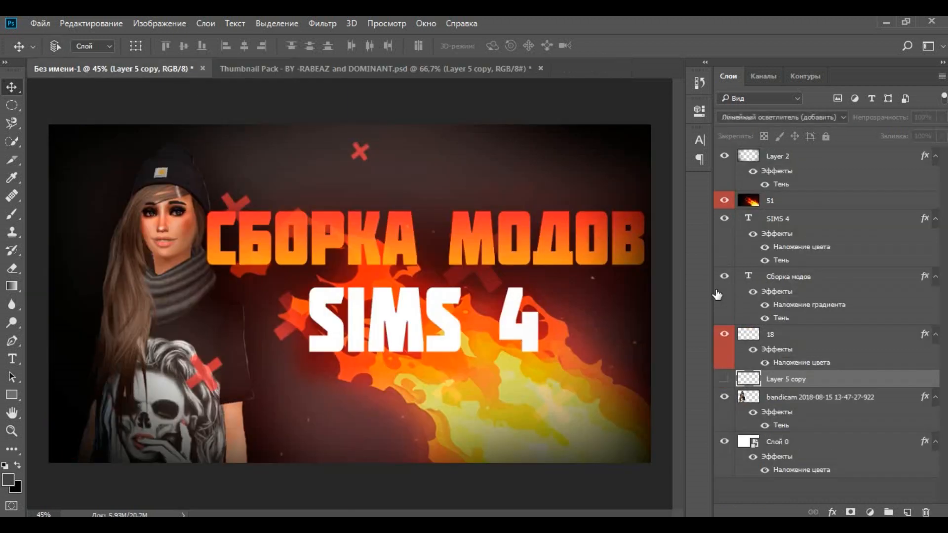
pyautogui.moveTo(851, 163); pyautogui.dragTo(851, 151)
pyautogui.hotkey('ctrl', 't')
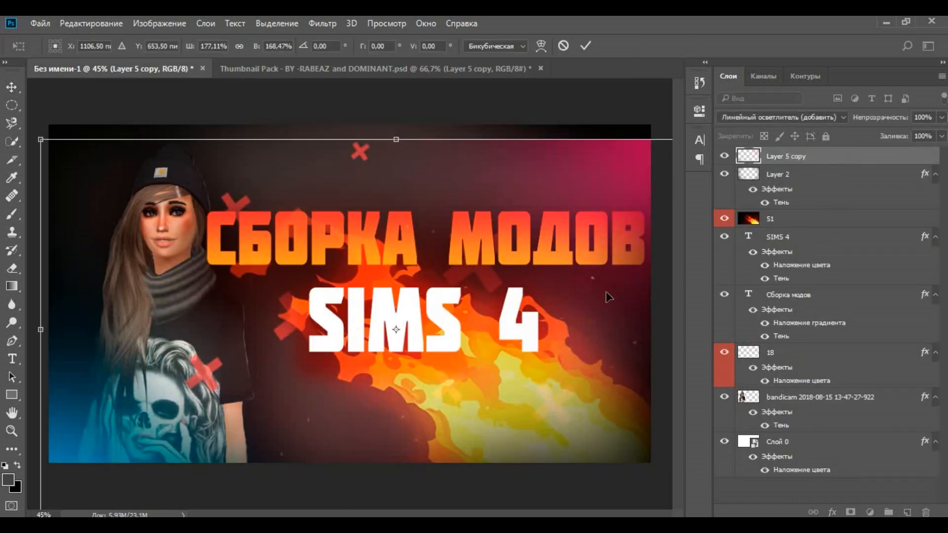
pyautogui.click(11, 87)
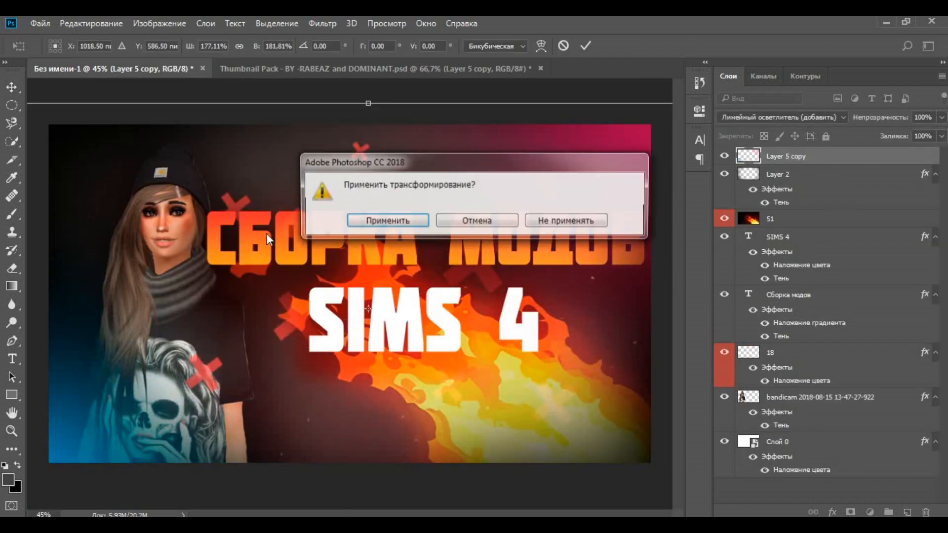
pyautogui.click(387, 220)
# Copy the pink Rabeaz border layer from the pack's Made by me group into the thumbnail and delete Layer 5 copy
pyautogui.click(298, 72)
pyautogui.click(740, 384)
pyautogui.click(739, 206)
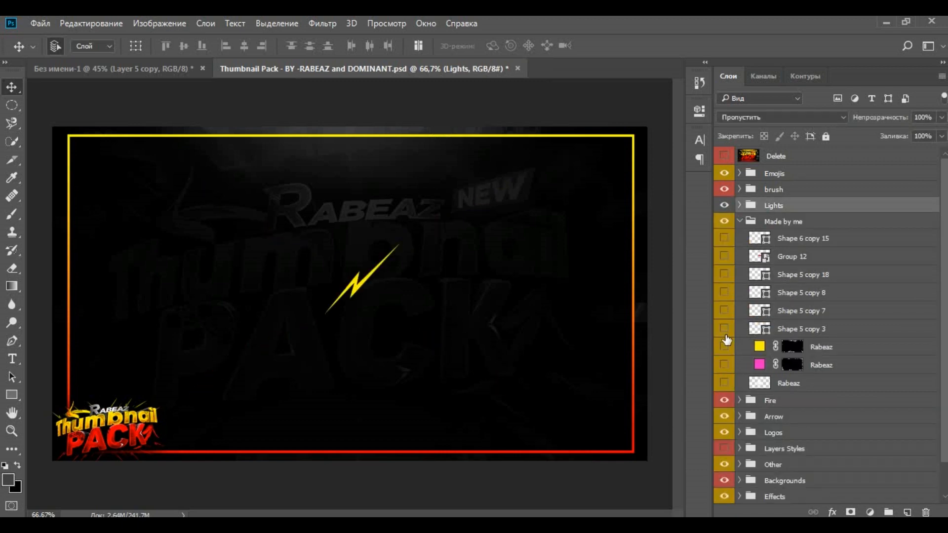
pyautogui.click(724, 365)
pyautogui.moveTo(821, 365); pyautogui.dragTo(349, 294)
pyautogui.click(795, 177)
pyautogui.press('Delete')
pyautogui.click(809, 156)
# Enlarge the pink Rabeaz border layer until it frames the whole canvas and apply the transformation
pyautogui.hotkey('ctrl', 't')
pyautogui.moveTo(149, 181); pyautogui.dragTo(49, 125)
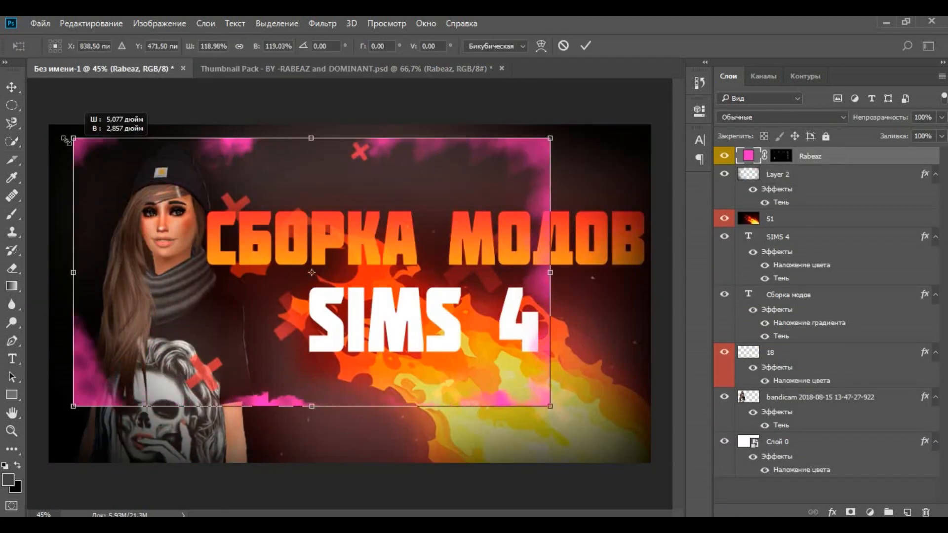
pyautogui.moveTo(550, 406); pyautogui.dragTo(652, 477)
pyautogui.moveTo(49, 125); pyautogui.dragTo(36, 117)
pyautogui.click(11, 88)
pyautogui.click(416, 222)
# Add a Color Overlay to the Rabeaz border layer and set its color to orange-red
pyautogui.doubleClick(845, 158)
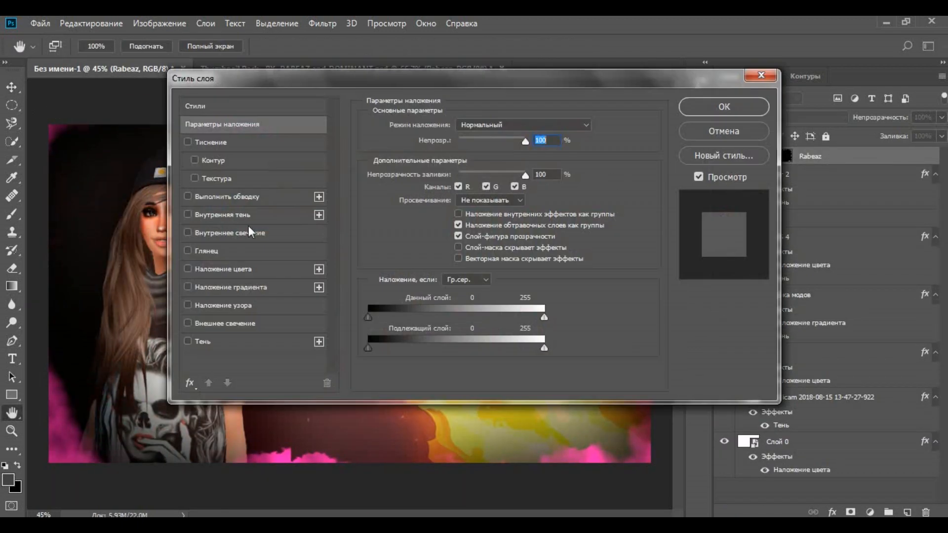
pyautogui.click(227, 269)
pyautogui.moveTo(394, 78); pyautogui.dragTo(516, 139)
pyautogui.click(707, 186)
pyautogui.moveTo(667, 317); pyautogui.dragTo(670, 324)
pyautogui.click(801, 146)
# Enable a drop shadow on the Rabeaz border layer and set its color to orange-red
pyautogui.click(366, 397)
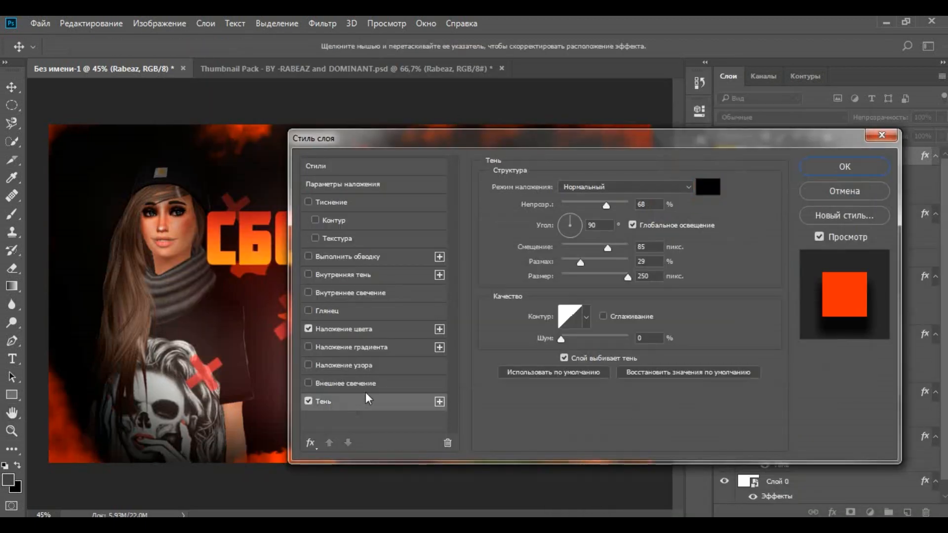
pyautogui.click(707, 187)
pyautogui.click(668, 320)
pyautogui.click(649, 156)
pyautogui.click(801, 147)
# Set the border's drop shadow to 23% opacity, 20 px distance, 5% spread and 131 px size, and apply the style
pyautogui.moveTo(606, 245); pyautogui.dragTo(561, 246)
pyautogui.moveTo(580, 262); pyautogui.dragTo(570, 262)
pyautogui.moveTo(627, 277); pyautogui.dragTo(577, 276)
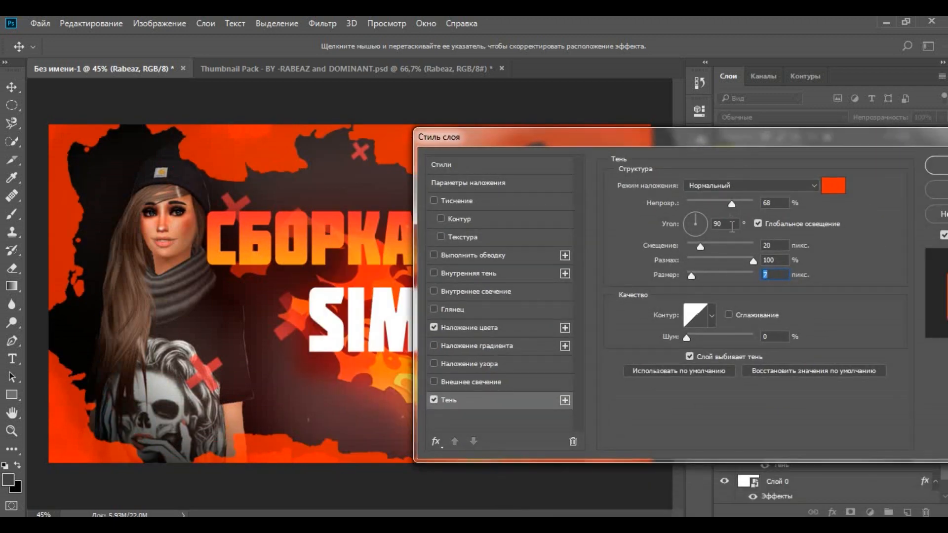
pyautogui.moveTo(691, 203); pyautogui.dragTo(702, 203)
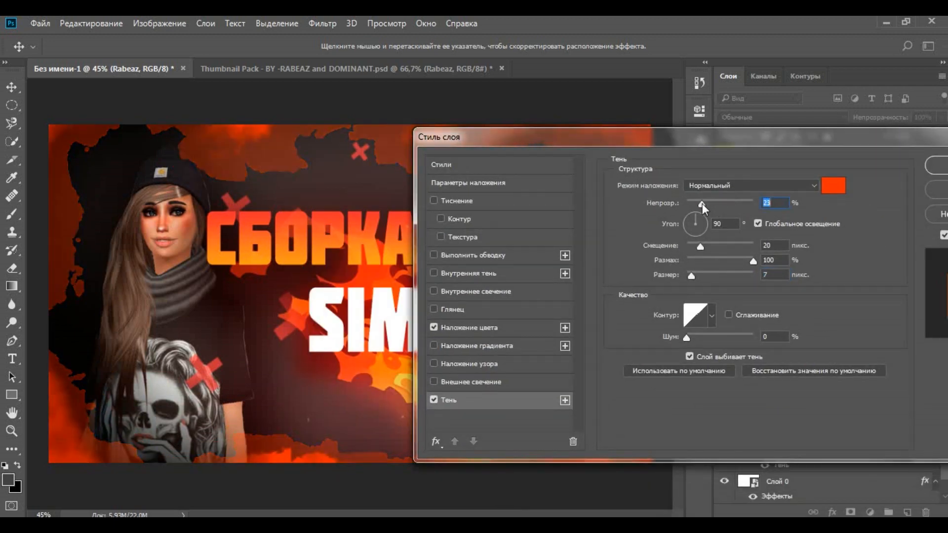
pyautogui.moveTo(691, 276); pyautogui.dragTo(754, 276)
pyautogui.moveTo(753, 261); pyautogui.dragTo(698, 260)
pyautogui.moveTo(753, 276); pyautogui.dragTo(695, 260)
pyautogui.write('5')
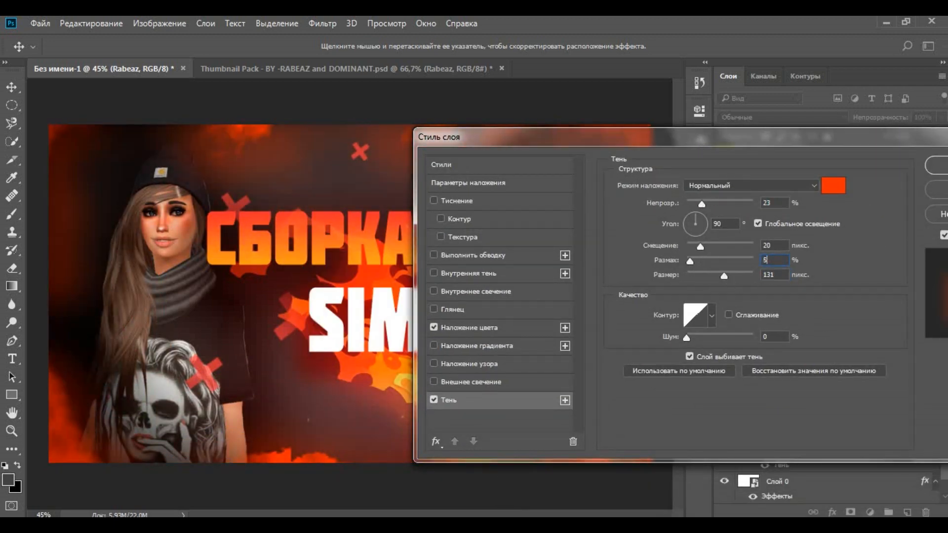
pyautogui.press('Return')
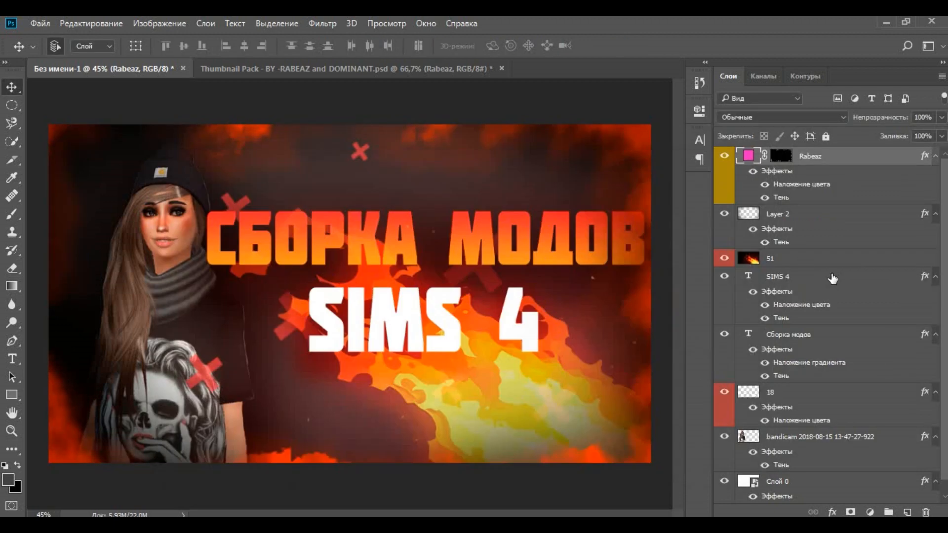
# Turn off the drop shadow on the Rabeaz border layer, keeping its Color Overlay
pyautogui.click(725, 213)
pyautogui.click(724, 214)
pyautogui.doubleClick(854, 156)
pyautogui.click(174, 413)
pyautogui.click(710, 180)
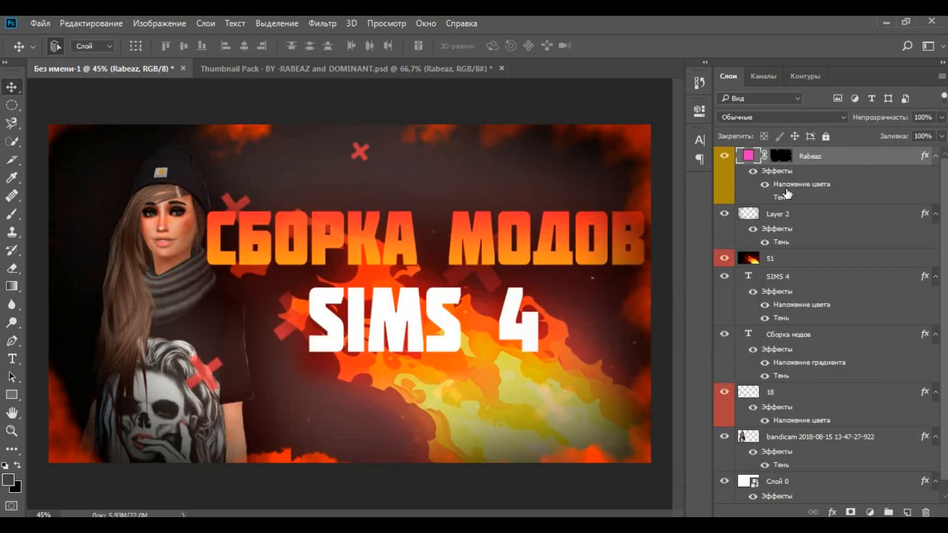
# Narrow the Rabeaz border layer to 96.77% width so its sides line up with the canvas edges
pyautogui.hotkey('ctrl', 't')
pyautogui.moveTo(660, 293)
pyautogui.mouseDown()
pyautogui.moveTo(691, 293)
pyautogui.moveTo(650, 289)
pyautogui.mouseUp()
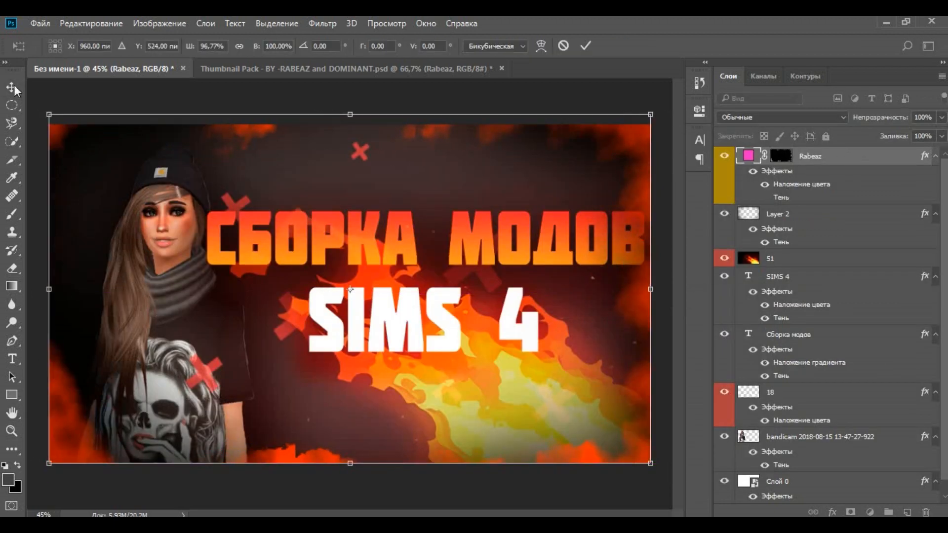
pyautogui.click(15, 90)
# Hide the pink border layer in the Thumbnail Pack document and preview the layers of its Fire group
pyautogui.click(345, 68)
pyautogui.click(724, 365)
pyautogui.click(740, 221)
pyautogui.click(740, 237)
pyautogui.click(724, 291)
pyautogui.click(724, 290)
pyautogui.click(726, 308)
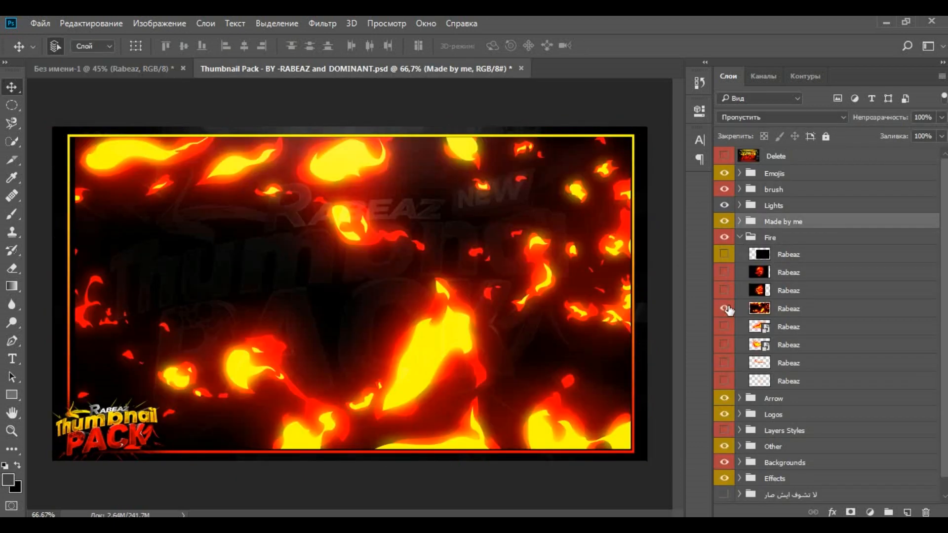
pyautogui.click(726, 309)
pyautogui.click(740, 238)
# Preview the arrows in the pack's Arrow group and copy the pink arrow layer Rabeaz copy into the thumbnail
pyautogui.click(739, 253)
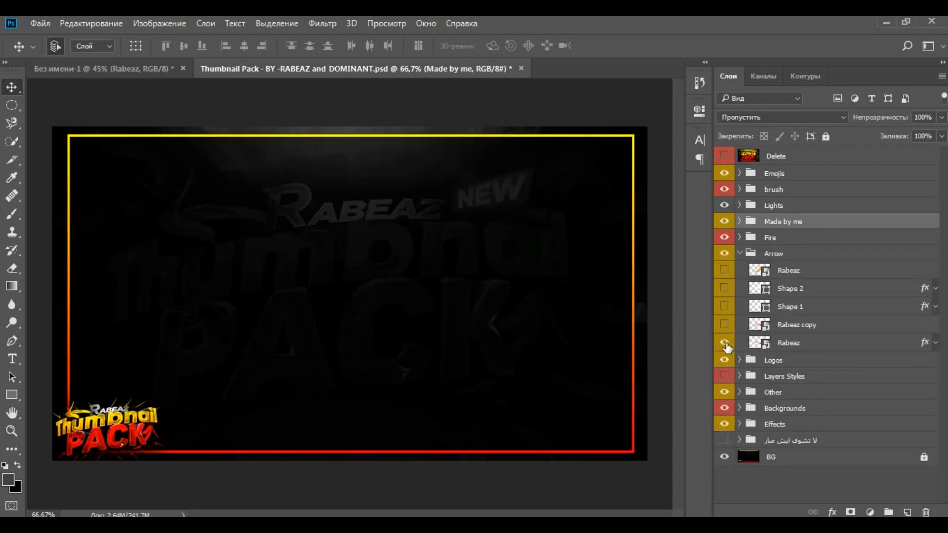
pyautogui.click(724, 307)
pyautogui.click(724, 343)
pyautogui.click(724, 324)
pyautogui.click(790, 325)
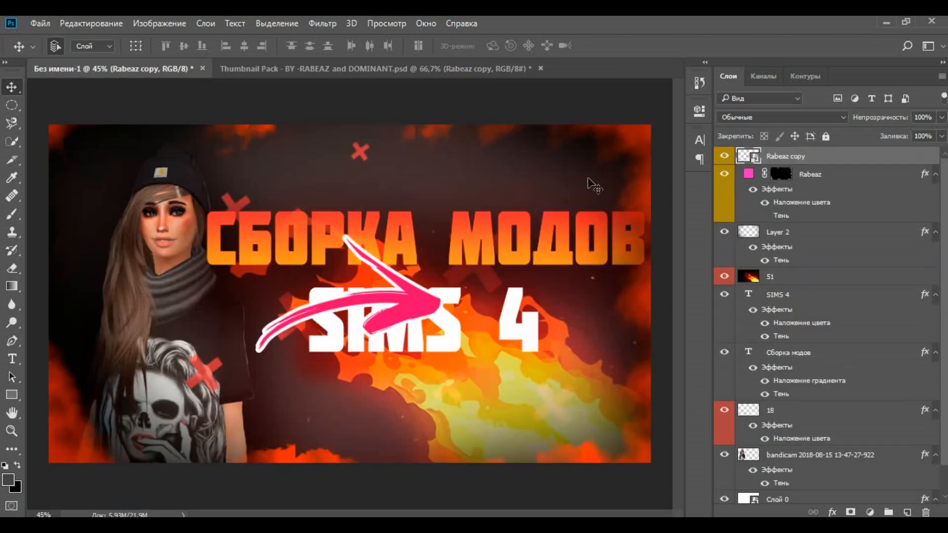
# Rotate the pink arrow to point left, resize it and position it at the canvas's lower right beside SIMS 4
pyautogui.hotkey('ctrl', 't')
pyautogui.moveTo(452, 362); pyautogui.dragTo(226, 305)
pyautogui.moveTo(345, 291); pyautogui.dragTo(542, 390)
pyautogui.moveTo(581, 472); pyautogui.dragTo(558, 478)
pyautogui.moveTo(596, 381)
pyautogui.mouseDown()
pyautogui.moveTo(603, 393)
pyautogui.moveTo(593, 385)
pyautogui.mouseUp()
pyautogui.moveTo(592, 476); pyautogui.dragTo(616, 456)
pyautogui.moveTo(573, 405); pyautogui.dragTo(592, 390)
pyautogui.moveTo(616, 456); pyautogui.dragTo(608, 460)
pyautogui.click(12, 88)
pyautogui.click(441, 202)
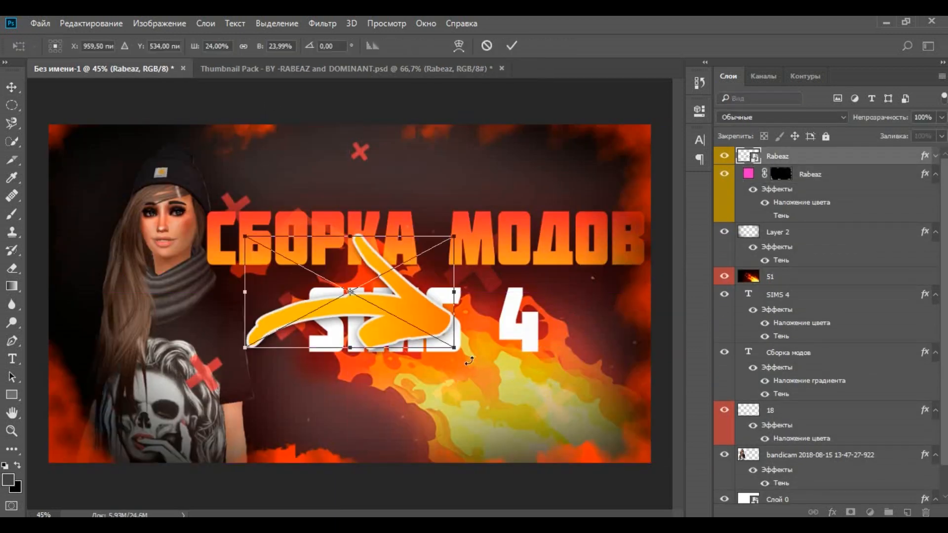
# Rotate the orange Rabeaz arrow by about 148° to point left and place it below the right end of the title
pyautogui.moveTo(469, 361); pyautogui.dragTo(217, 296)
pyautogui.moveTo(305, 283); pyautogui.dragTo(503, 360)
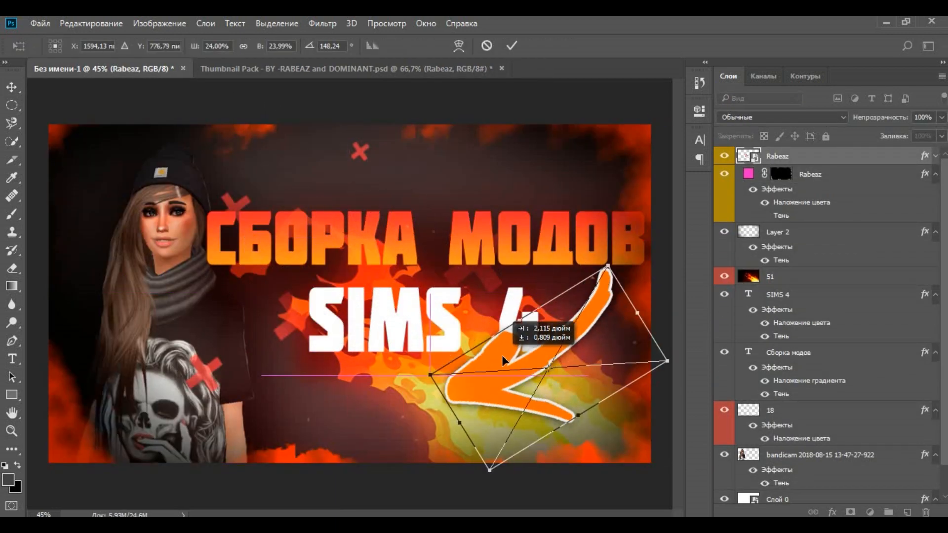
pyautogui.moveTo(605, 445); pyautogui.dragTo(594, 452)
pyautogui.moveTo(564, 351); pyautogui.dragTo(571, 351)
pyautogui.moveTo(568, 396); pyautogui.dragTo(574, 411)
pyautogui.click(12, 88)
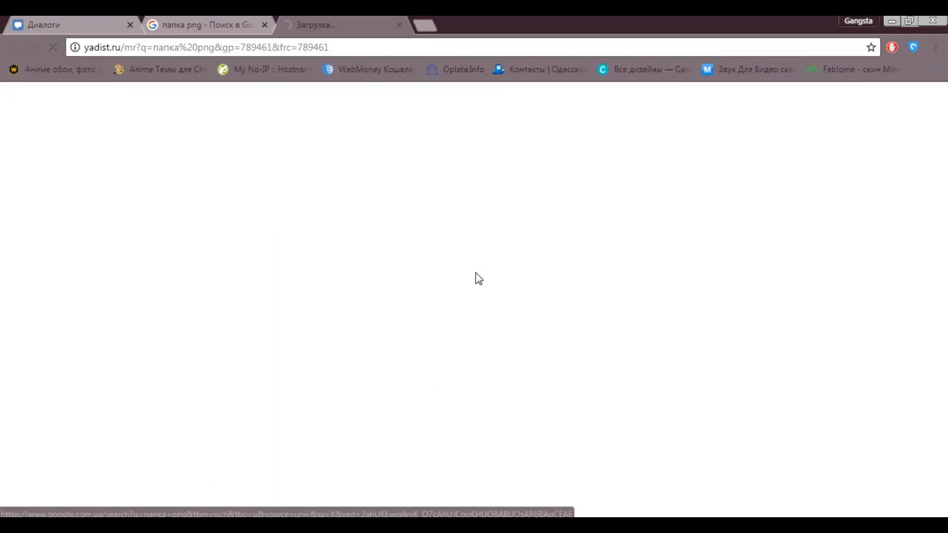
# In the browser, close the pop-up tab, browse the папка png image results and open the orange open-folder icon's preview
pyautogui.click(399, 24)
pyautogui.scroll(-10, 513, 345)
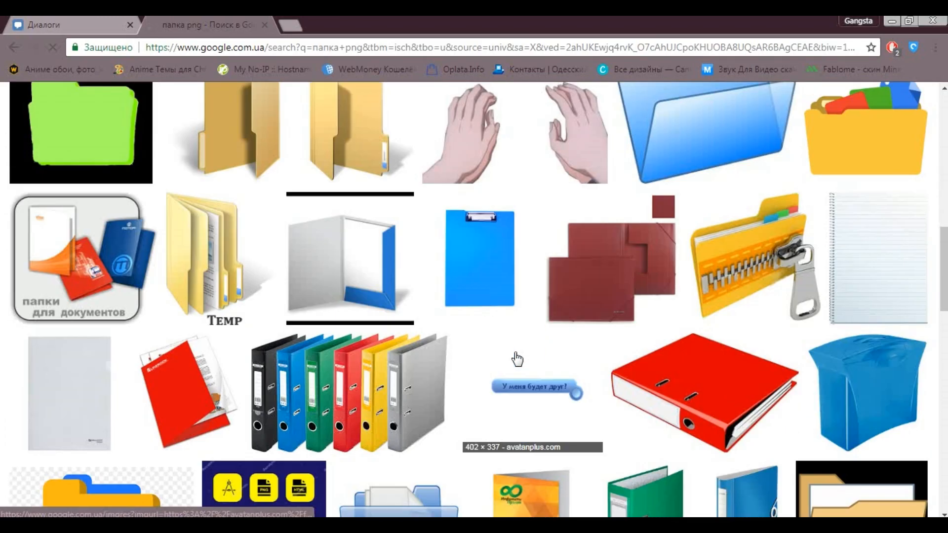
pyautogui.scroll(-3, 517, 359)
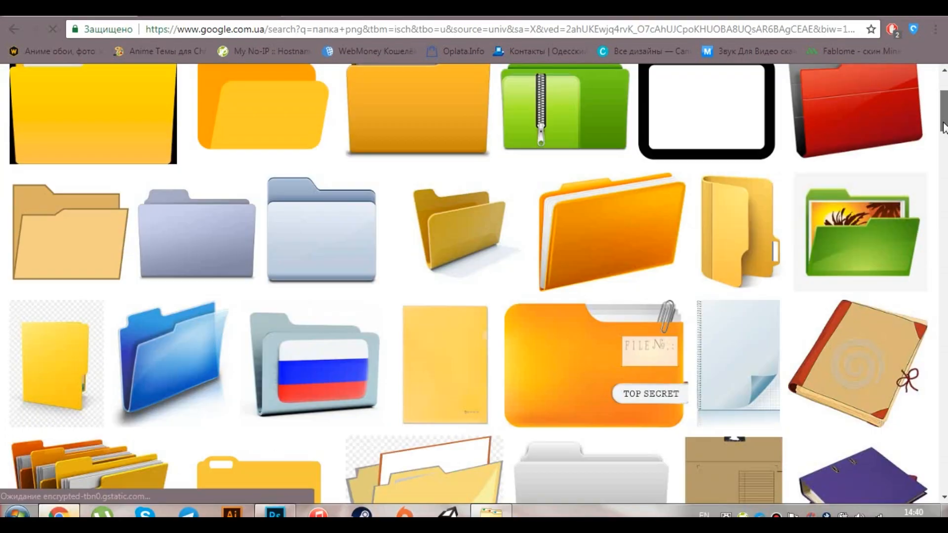
pyautogui.moveTo(943, 124); pyautogui.dragTo(940, 101)
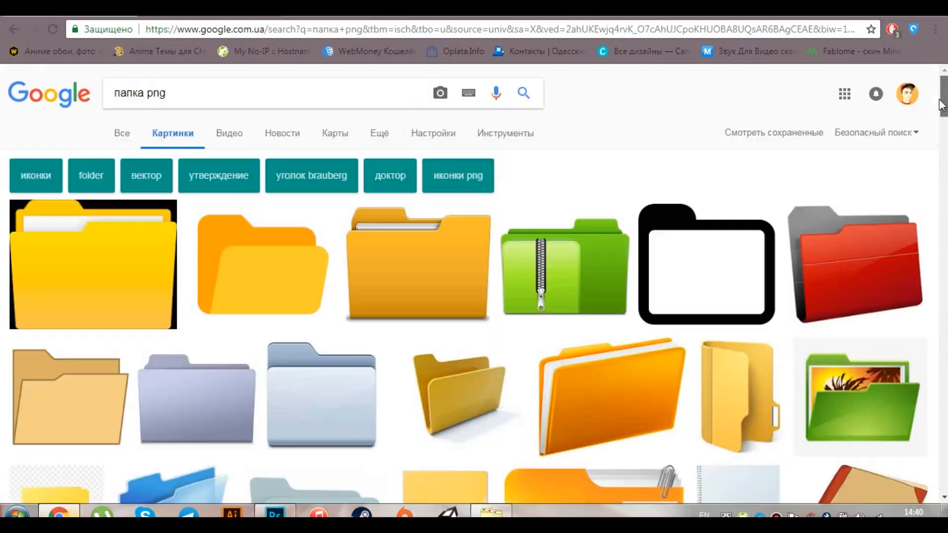
pyautogui.click(261, 266)
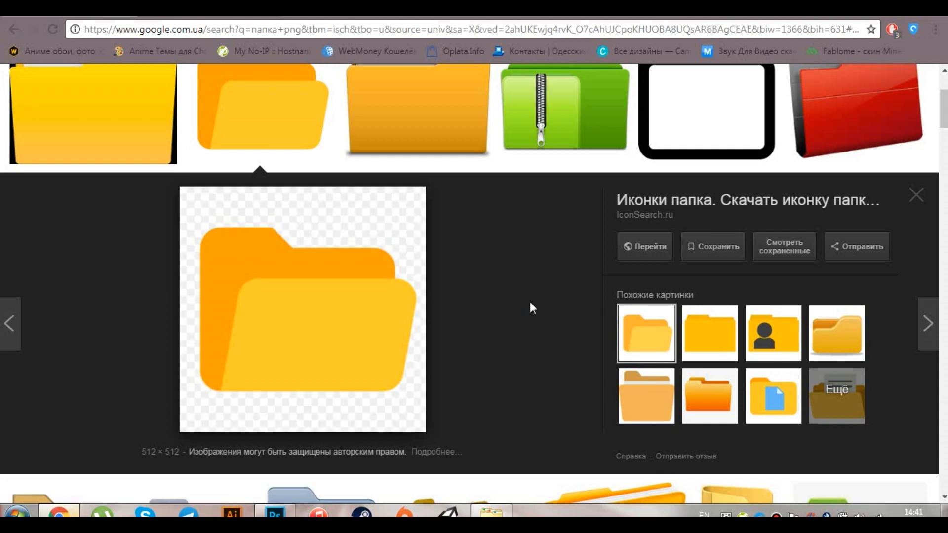
# Save the folder icon as the PNG image opened_folder-512 in D:\Media\Всё для превью
pyautogui.rightClick(347, 316)
pyautogui.click(418, 211)
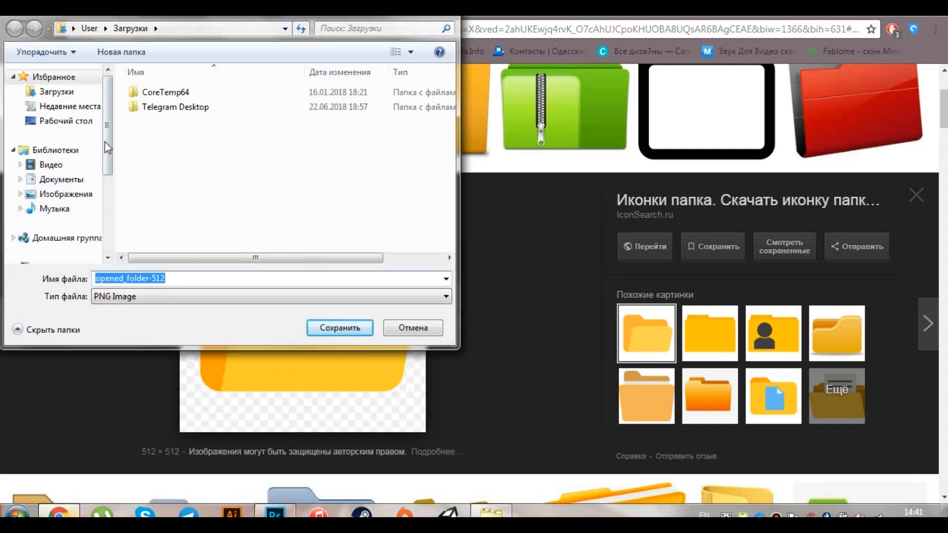
pyautogui.scroll(-3, 105, 141)
pyautogui.click(54, 202)
pyautogui.doubleClick(158, 132)
pyautogui.doubleClick(159, 203)
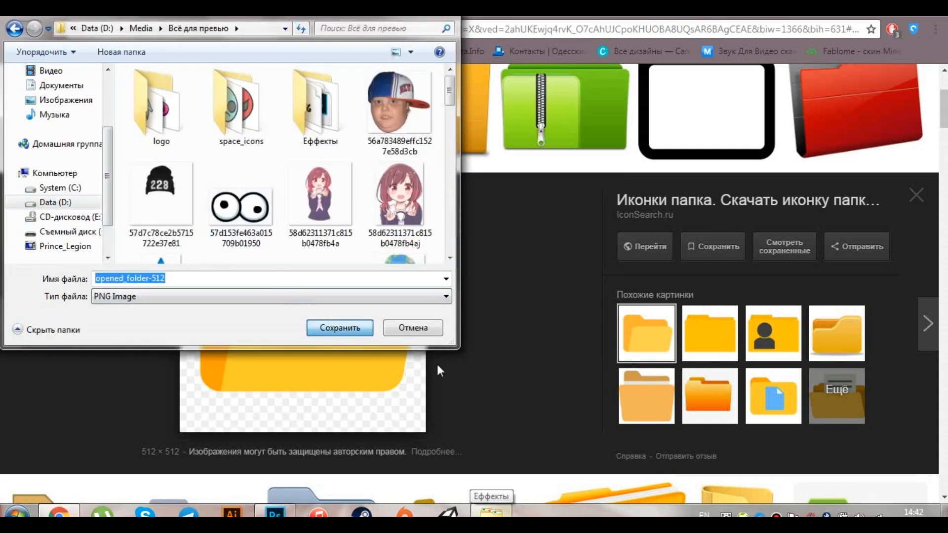
pyautogui.press('Return')
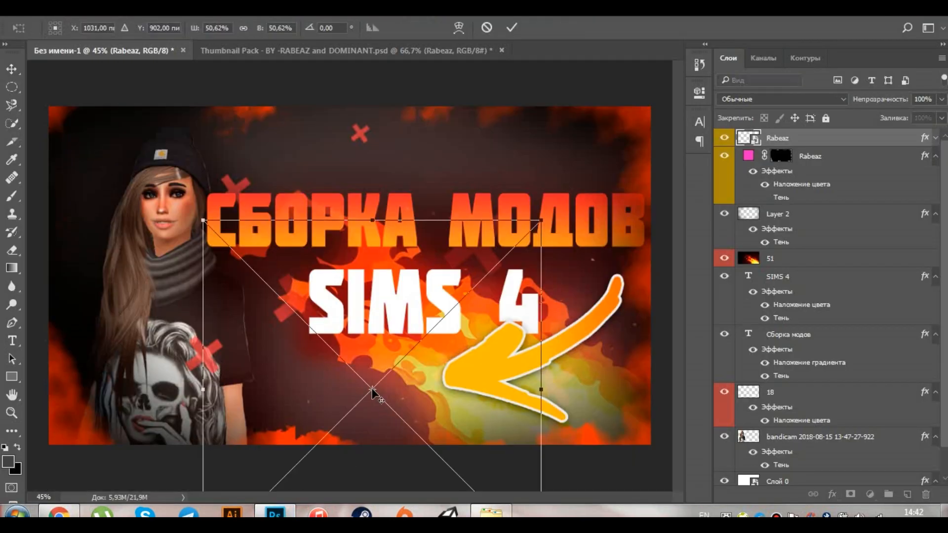
# In Photoshop, shrink the placed opened_folder-512 image and position it below SIMS 4 at the arrow's tip
pyautogui.moveTo(541, 221); pyautogui.dragTo(379, 383)
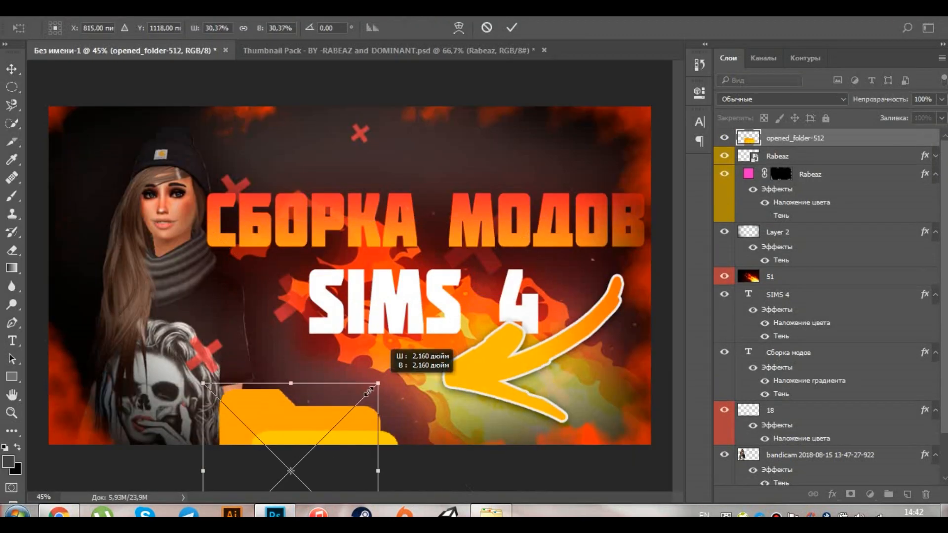
pyautogui.moveTo(341, 430); pyautogui.dragTo(416, 339)
pyautogui.moveTo(452, 293); pyautogui.dragTo(405, 343)
pyautogui.moveTo(404, 405); pyautogui.dragTo(380, 376)
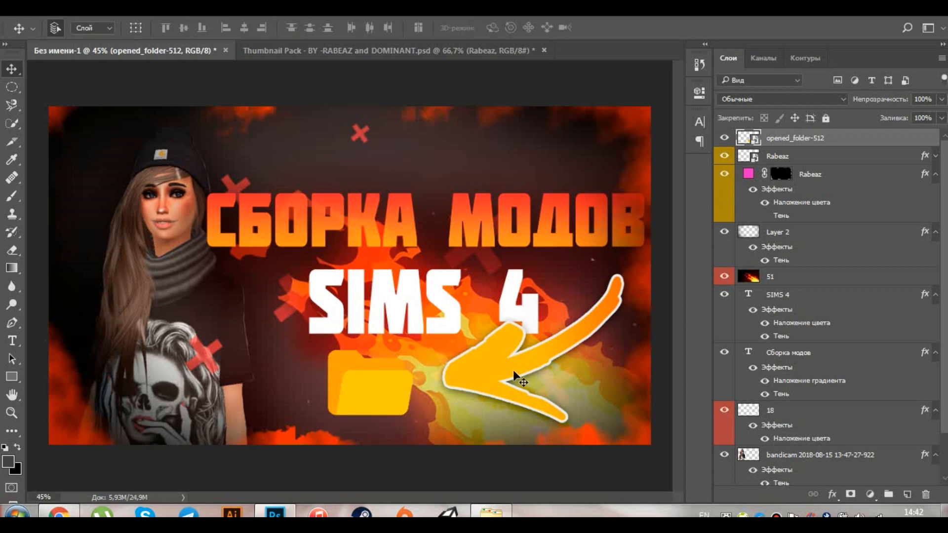
# Add a black drop shadow with a size of about 106 px to the opened_folder-512 layer
pyautogui.doubleClick(856, 147)
pyautogui.click(190, 398)
pyautogui.moveTo(393, 138); pyautogui.dragTo(776, 143)
pyautogui.click(946, 186)
pyautogui.moveTo(633, 226); pyautogui.dragTo(634, 316)
pyautogui.click(802, 129)
pyautogui.moveTo(826, 278); pyautogui.dragTo(841, 277)
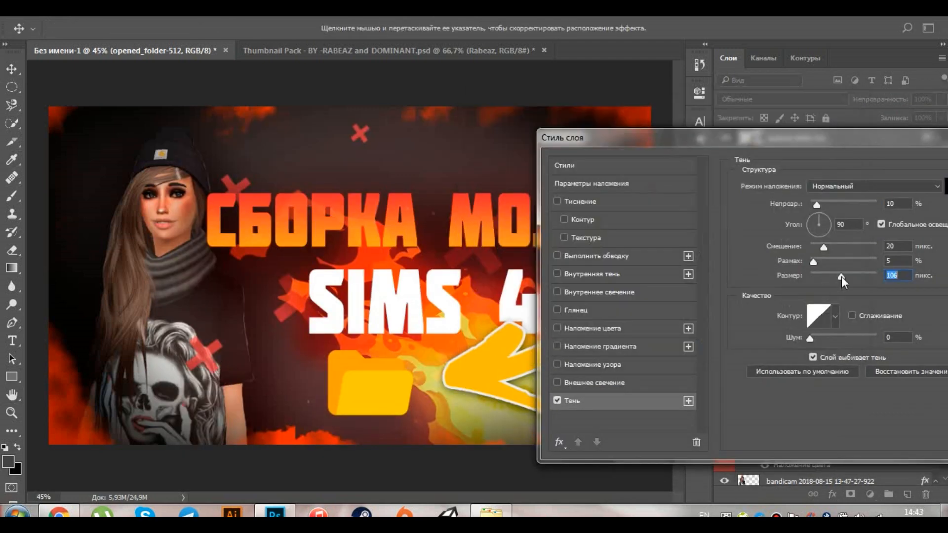
pyautogui.press('Return')
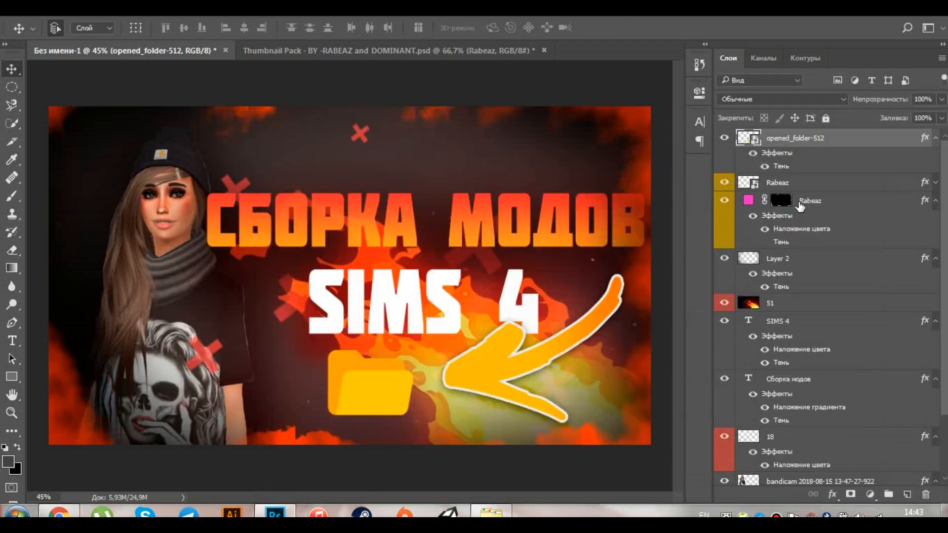
pyautogui.click(181, 355)
pyautogui.hotkey('ctrl', 't')
pyautogui.scroll(-3, 771, 360)
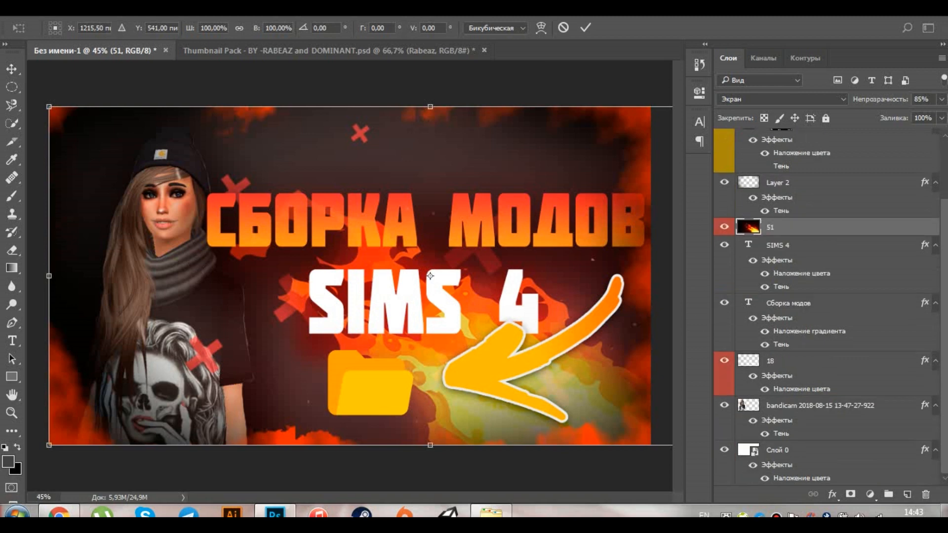
pyautogui.click(853, 405)
pyautogui.hotkey('ctrl', 't')
pyautogui.moveTo(261, 480); pyautogui.dragTo(296, 505)
pyautogui.moveTo(296, 314); pyautogui.dragTo(280, 314)
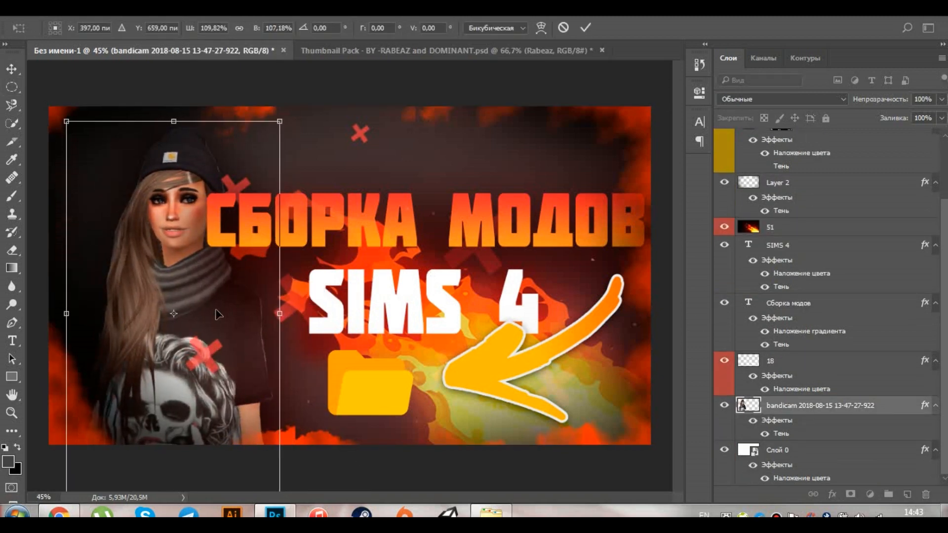
pyautogui.moveTo(217, 314); pyautogui.dragTo(200, 314)
pyautogui.click(12, 69)
pyautogui.press('Return')
# Scale the character down to about 87% width and 88% height and place it left of the title so the lettering stays clear
pyautogui.click(173, 353)
pyautogui.click(775, 405)
pyautogui.hotkey('ctrl', 't')
pyautogui.moveTo(262, 121); pyautogui.dragTo(223, 168)
pyautogui.moveTo(134, 303); pyautogui.dragTo(149, 260)
pyautogui.moveTo(237, 300); pyautogui.dragTo(250, 302)
pyautogui.moveTo(207, 279); pyautogui.dragTo(205, 288)
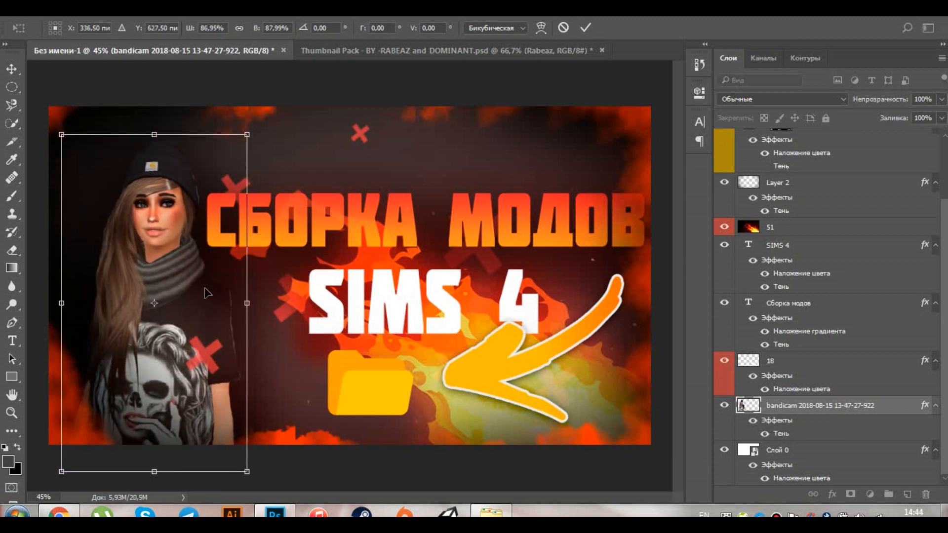
pyautogui.press('v')
pyautogui.click(408, 211)
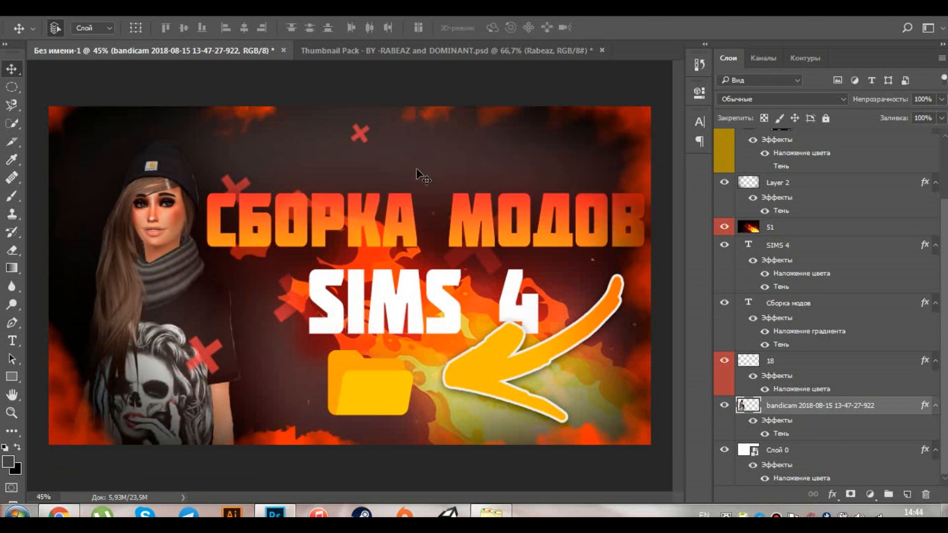
pyautogui.keyDown('ctrl'); pyautogui.click(499, 368); pyautogui.keyUp('ctrl')
pyautogui.hotkey('ctrl', 't')
pyautogui.click(59, 5)
pyautogui.click(503, 40)
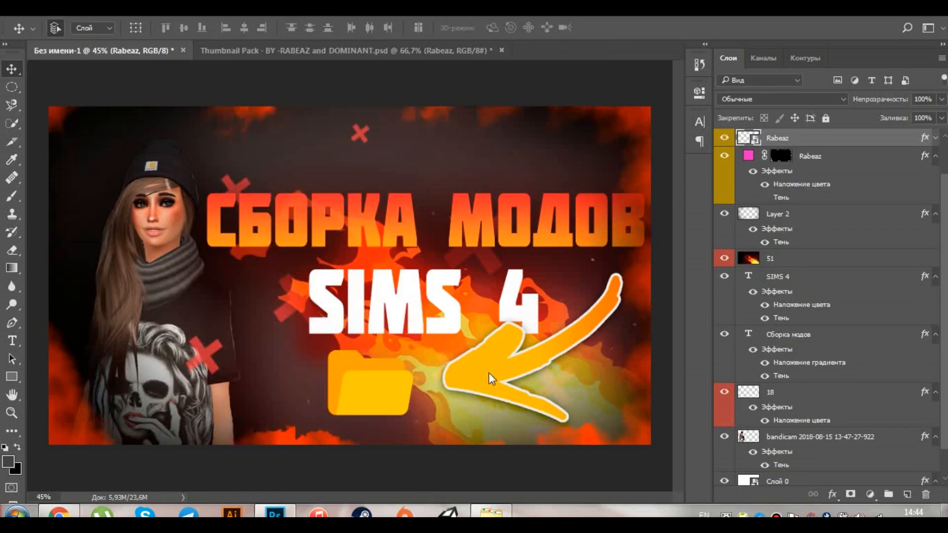
pyautogui.click(238, 12)
# Rasterize the smart-object layer of the orange Rabeaz arrow
pyautogui.rightClick(801, 141)
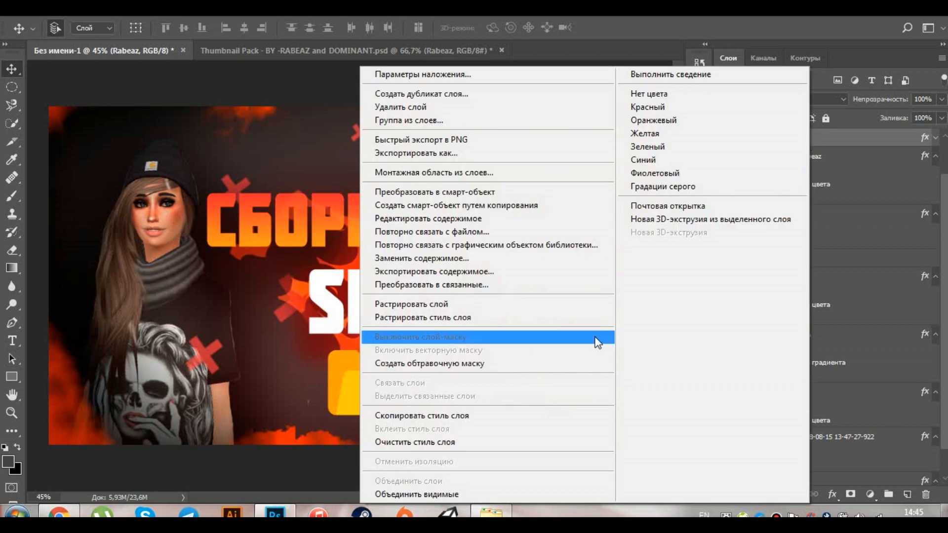
pyautogui.click(543, 304)
# Distort the Rabeaz arrow with the Perspective transform, making its tip side taller and tilting it about 11°, and lower it beside the folder
pyautogui.click(235, 12)
pyautogui.moveTo(178, 12)
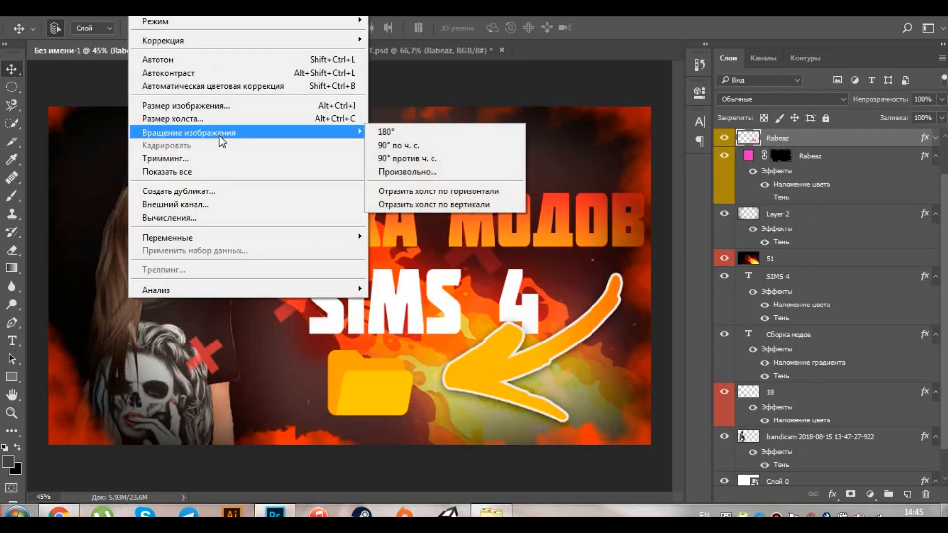
pyautogui.moveTo(96, 12)
pyautogui.moveTo(228, 300)
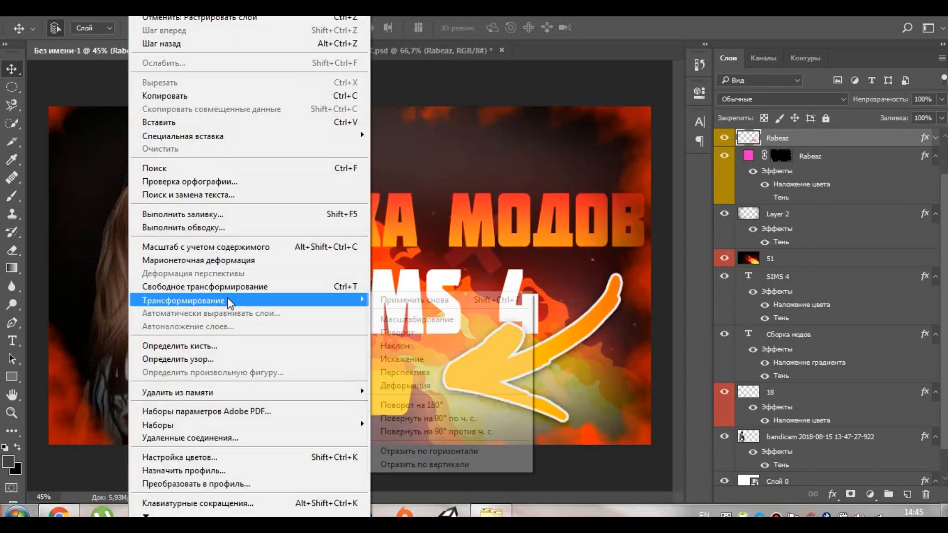
pyautogui.click(404, 372)
pyautogui.moveTo(621, 419); pyautogui.dragTo(621, 407)
pyautogui.moveTo(447, 420); pyautogui.dragTo(450, 431)
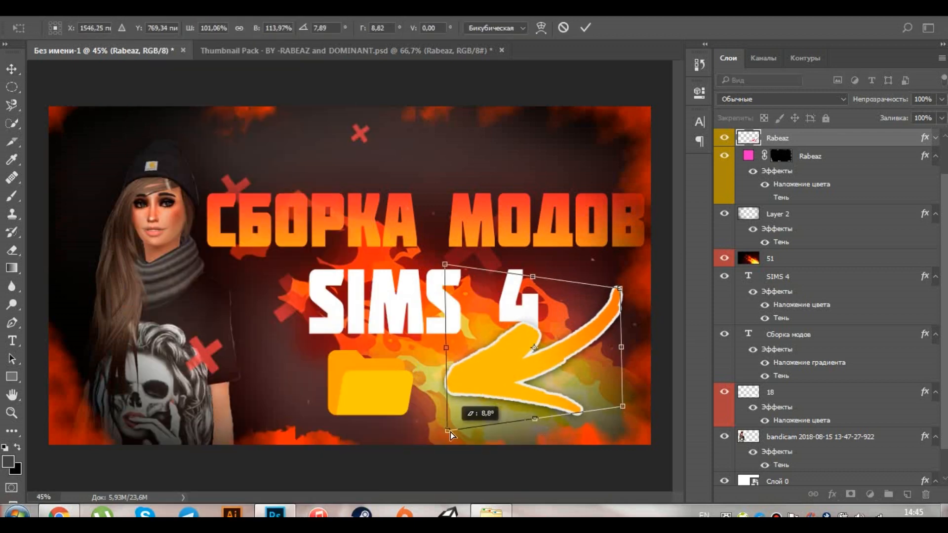
pyautogui.moveTo(512, 359); pyautogui.dragTo(499, 368)
pyautogui.moveTo(609, 417); pyautogui.dragTo(610, 408)
pyautogui.moveTo(518, 289); pyautogui.dragTo(536, 292)
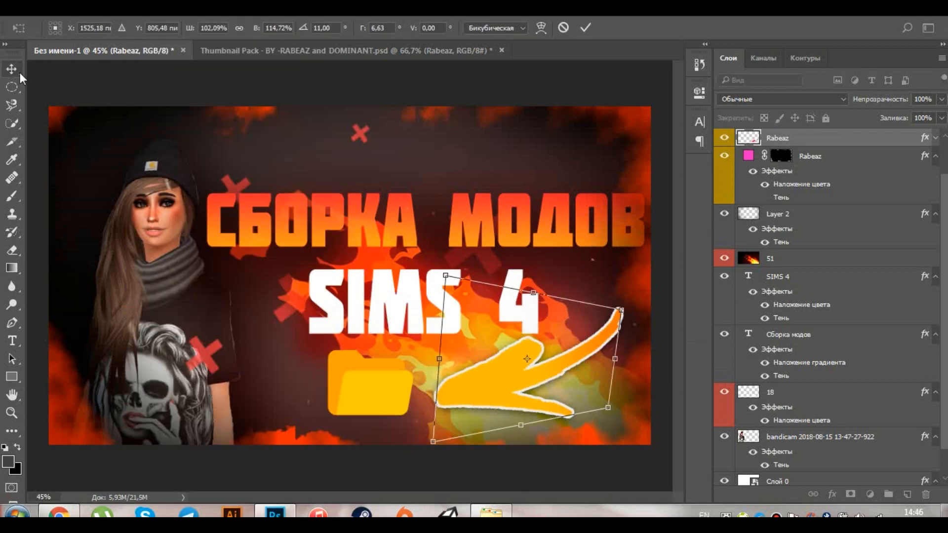
pyautogui.click(16, 72)
pyautogui.click(360, 199)
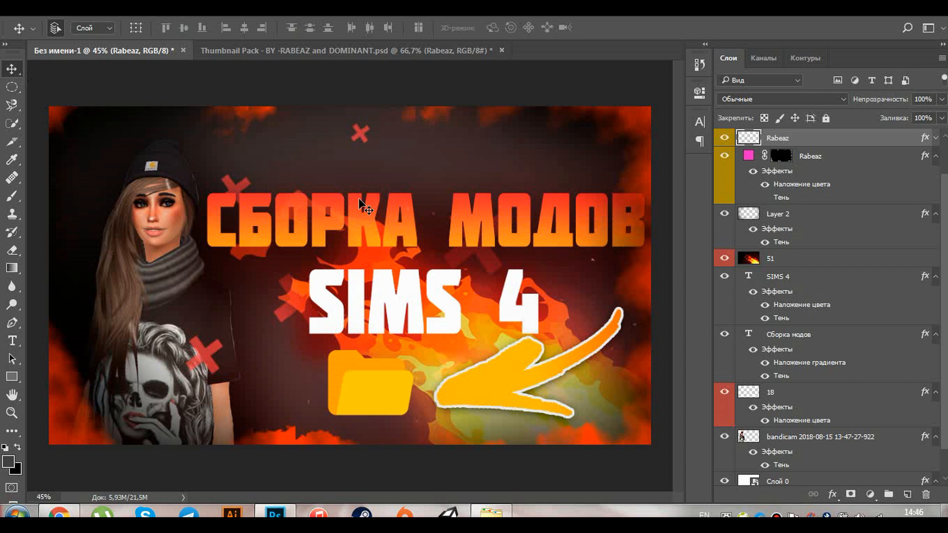